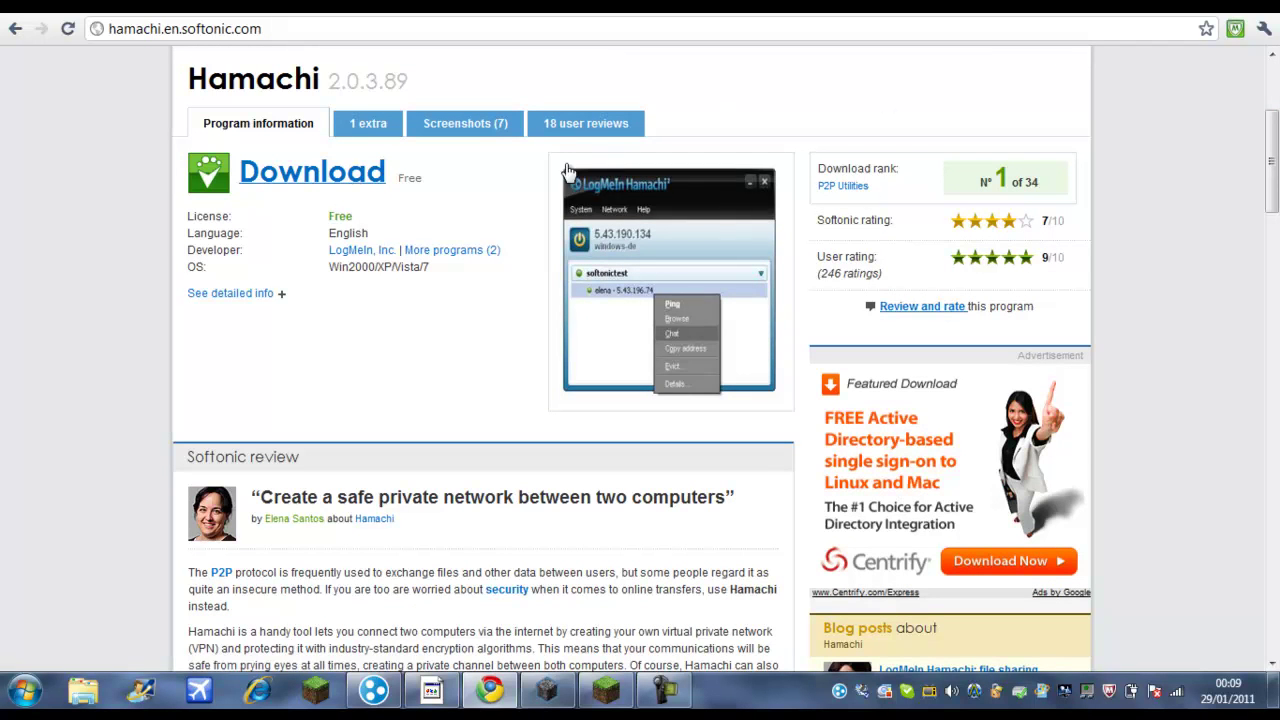
# Step: Request the free Hamachi download from its Softonic page and discard the offered hamachi.msi file
pyautogui.scroll(2, 900, 270)
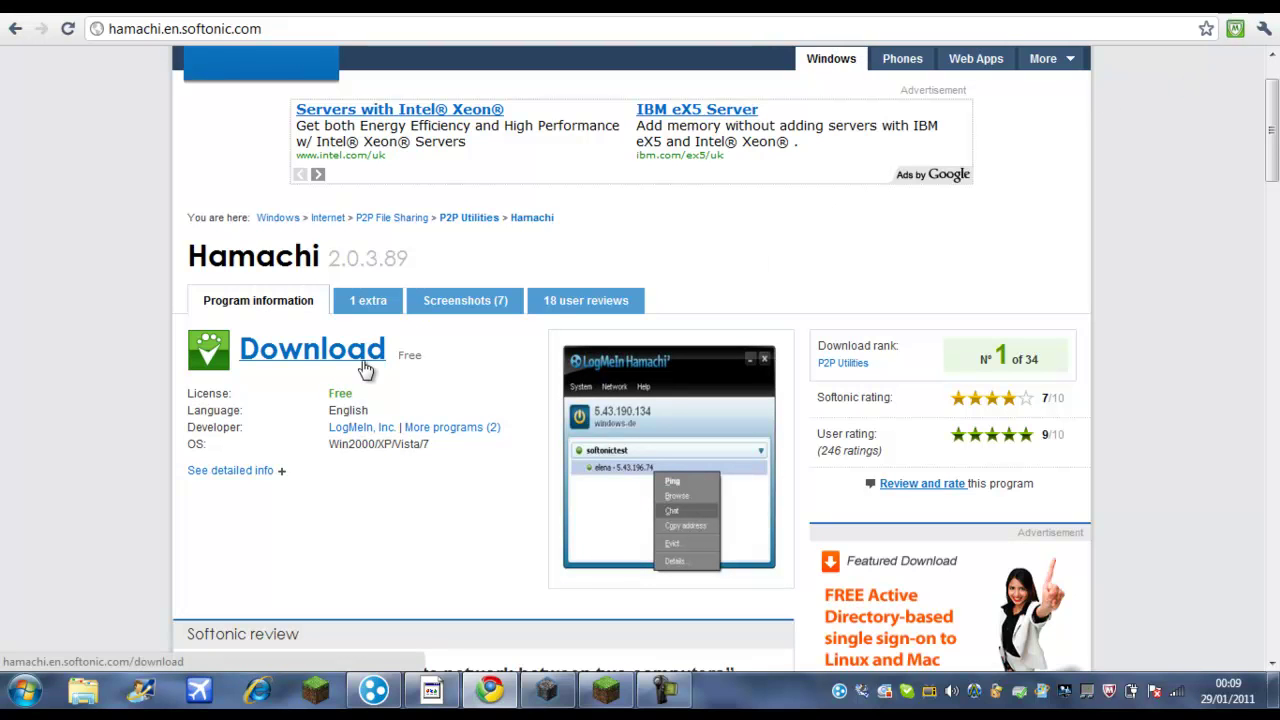
pyautogui.click(327, 370)
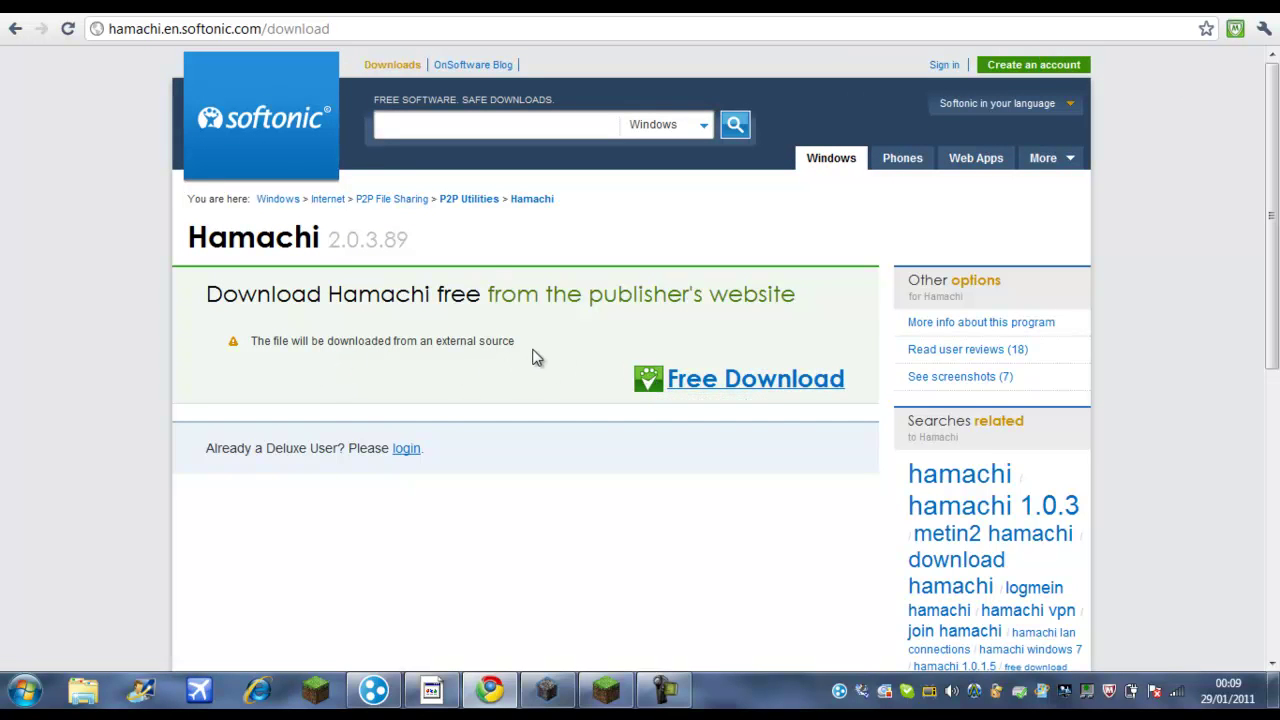
pyautogui.click(726, 376)
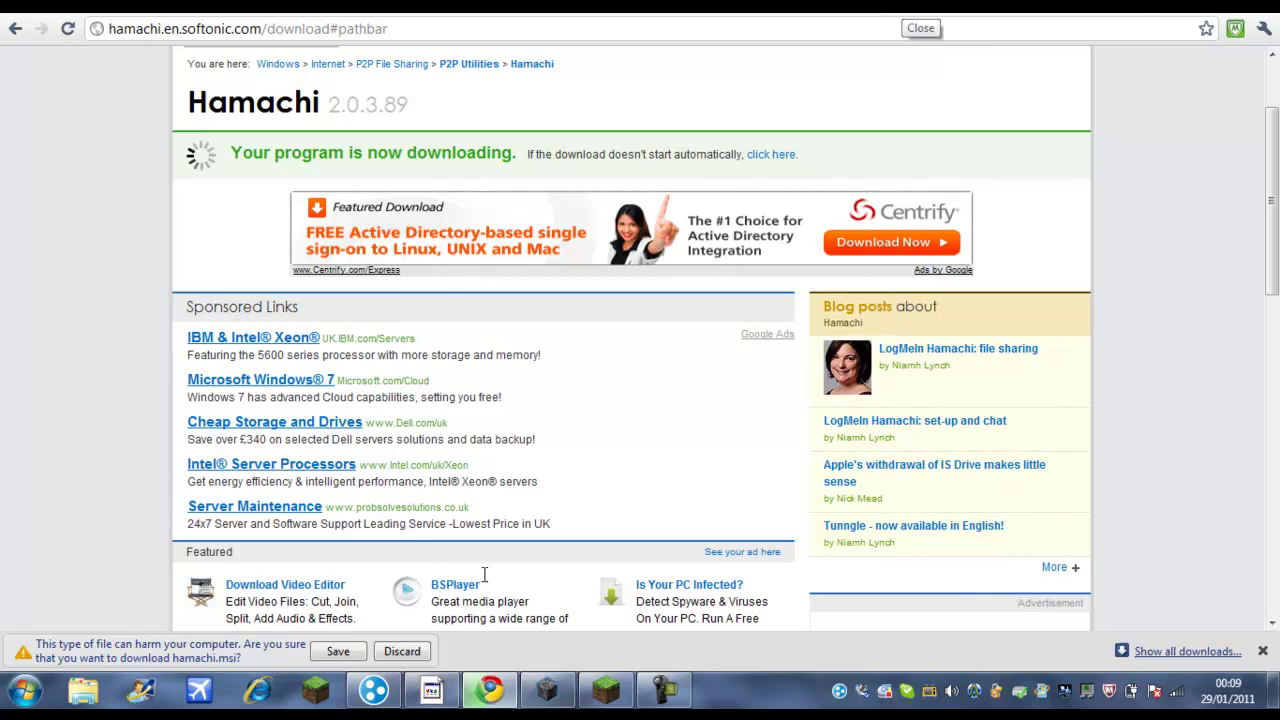
pyautogui.click(420, 650)
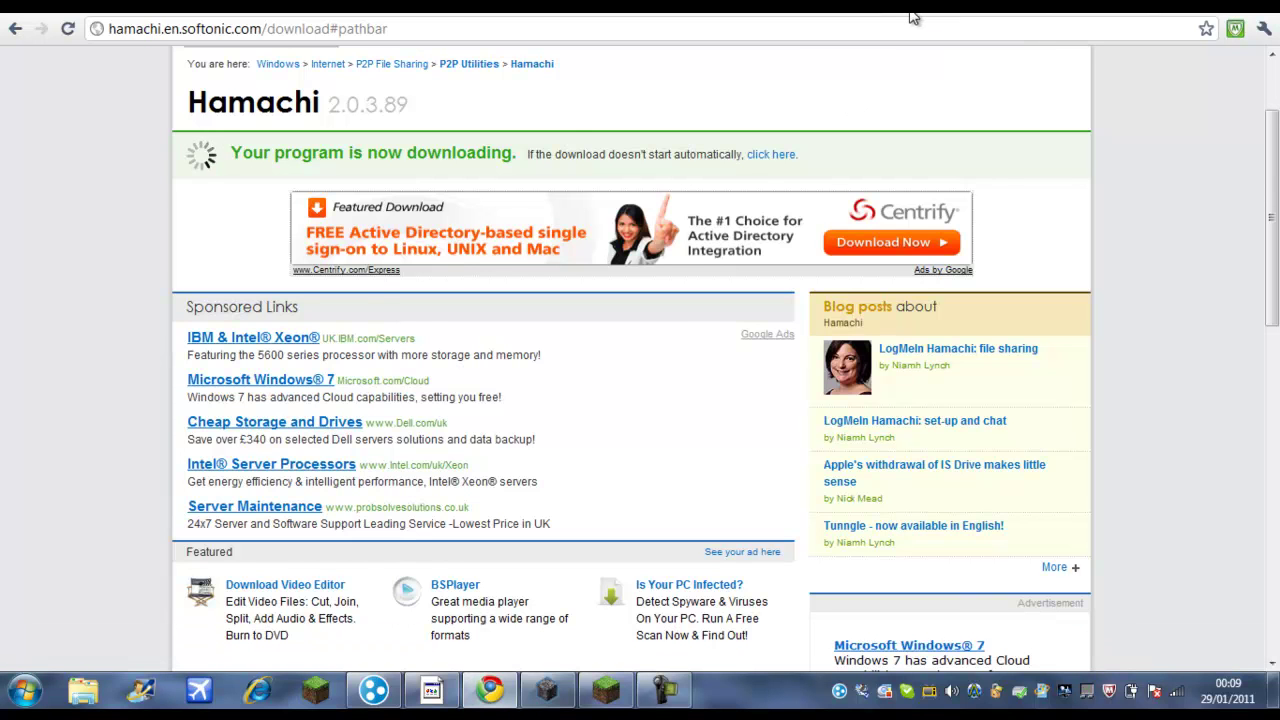
# Step: Switch to the MCAdmin wiki page and briefly view the LogMeIn Hamachi window
pyautogui.hotkey('alt', 'Left')
pyautogui.click(376, 695)
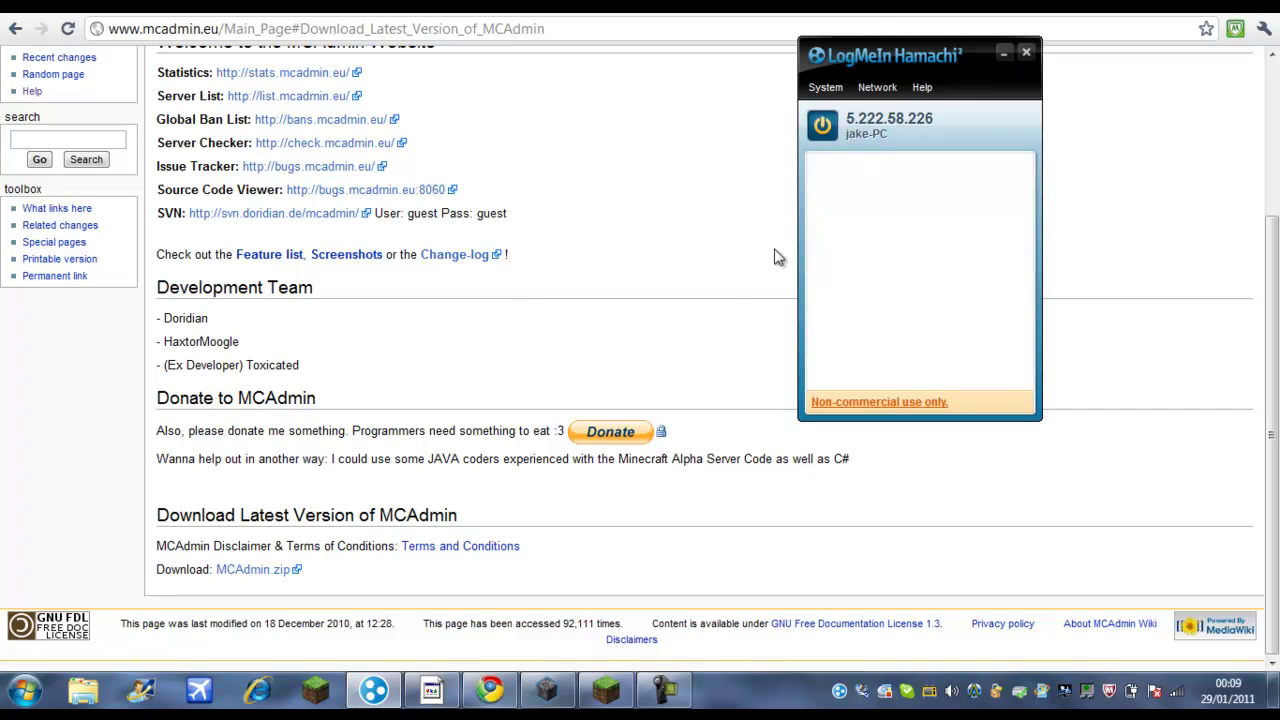
pyautogui.click(623, 270)
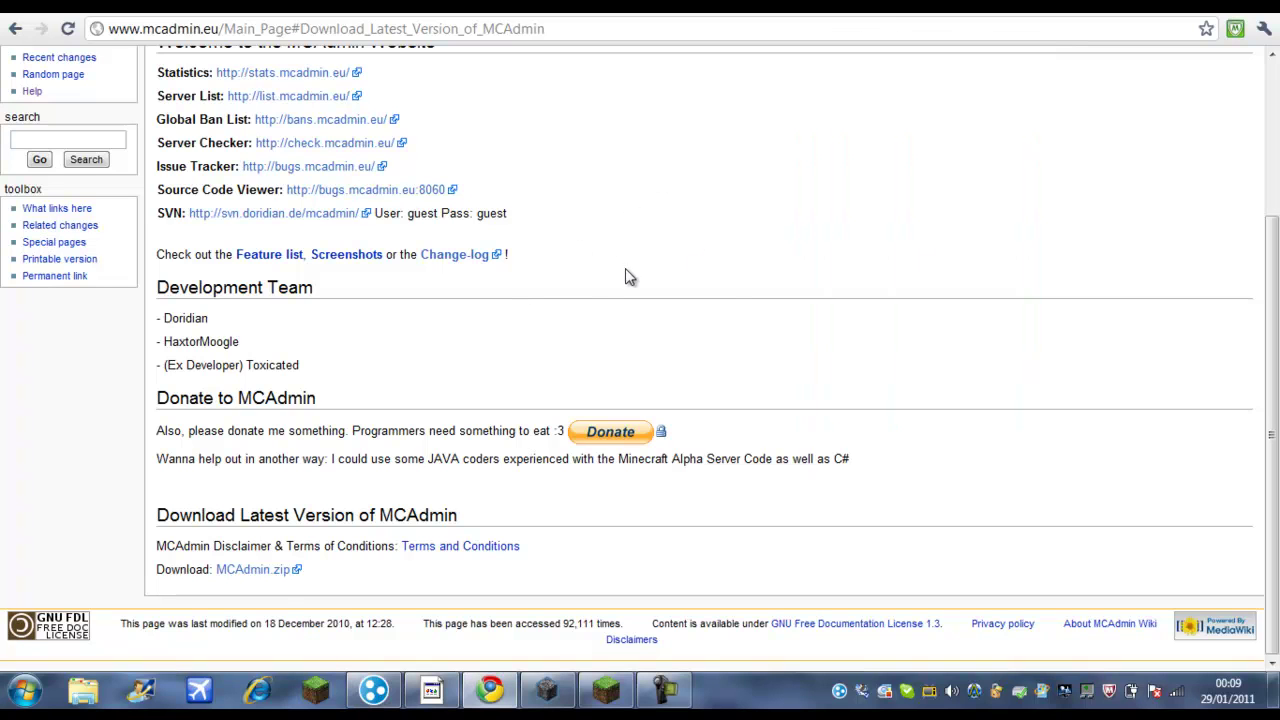
# Step: Download MCAdmin.zip from the wiki's Download Latest Version of MCAdmin section
pyautogui.click(281, 573)
pyautogui.moveTo(548, 29); pyautogui.dragTo(48, 50)
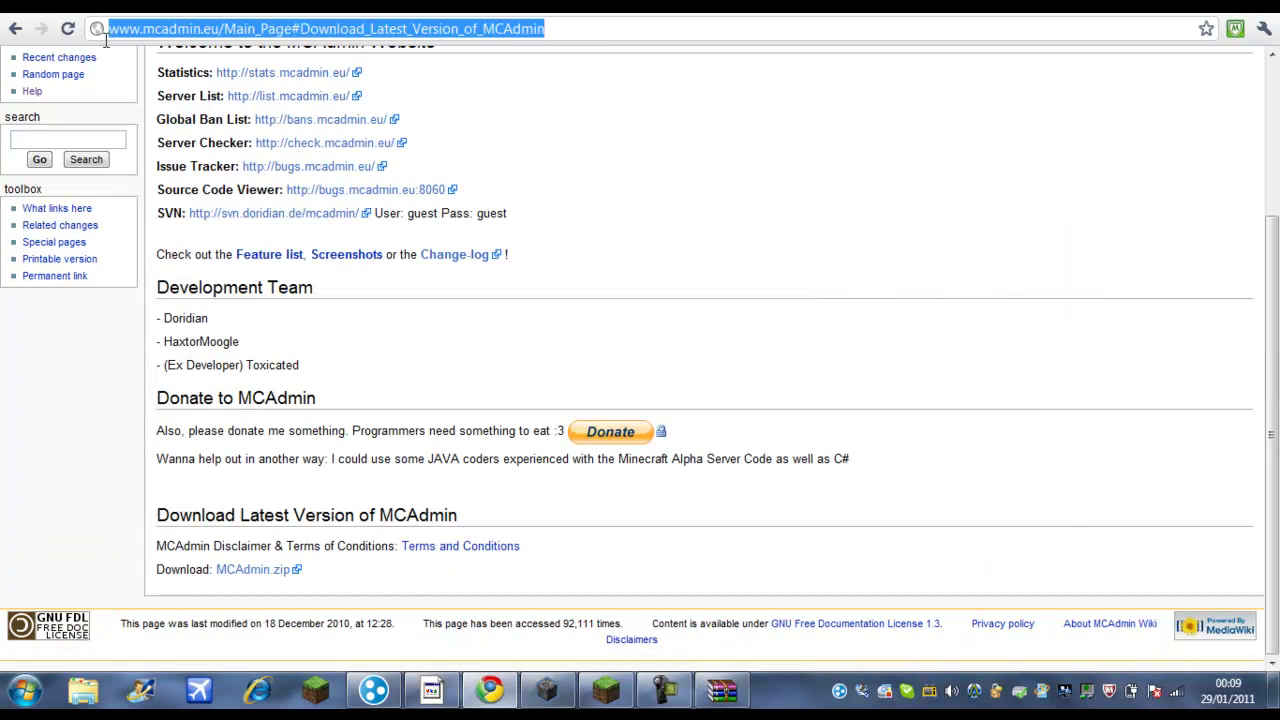
pyautogui.click(790, 101)
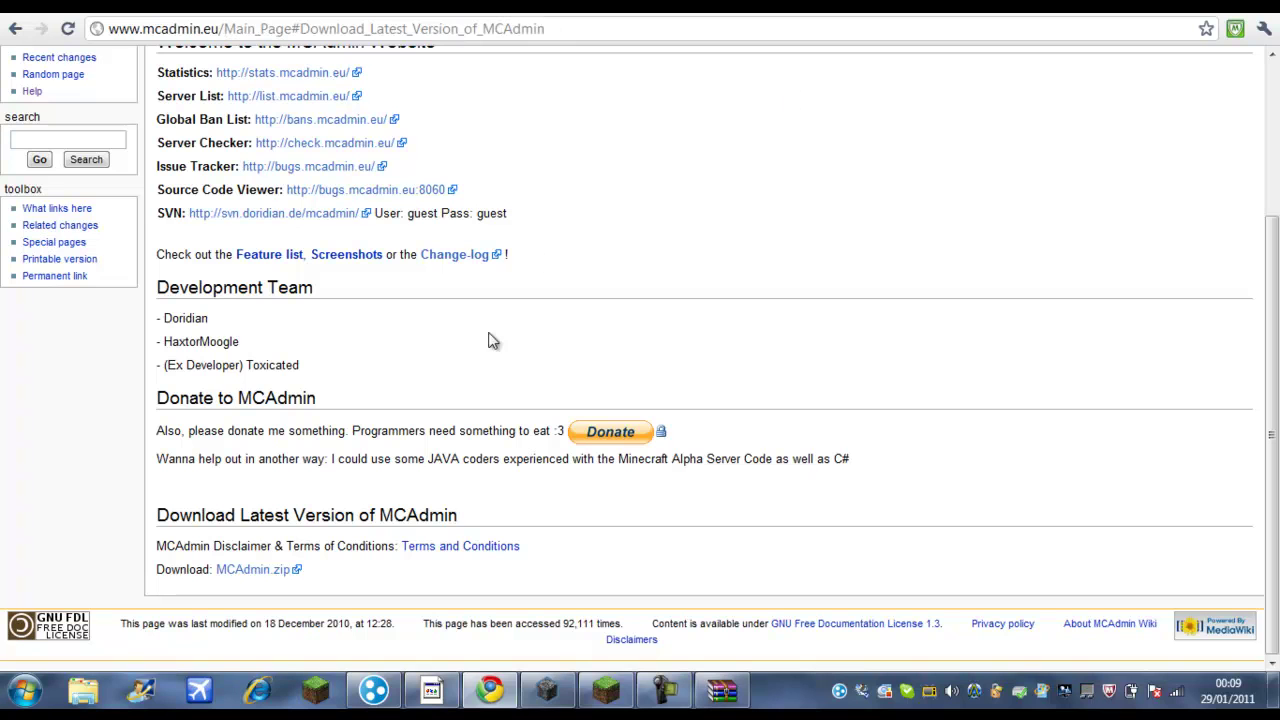
# Step: Run MCAdmin.exe from the downloaded MCAdmin archive in WinRAR
pyautogui.click(724, 693)
pyautogui.moveTo(211, 406); pyautogui.dragTo(279, 433)
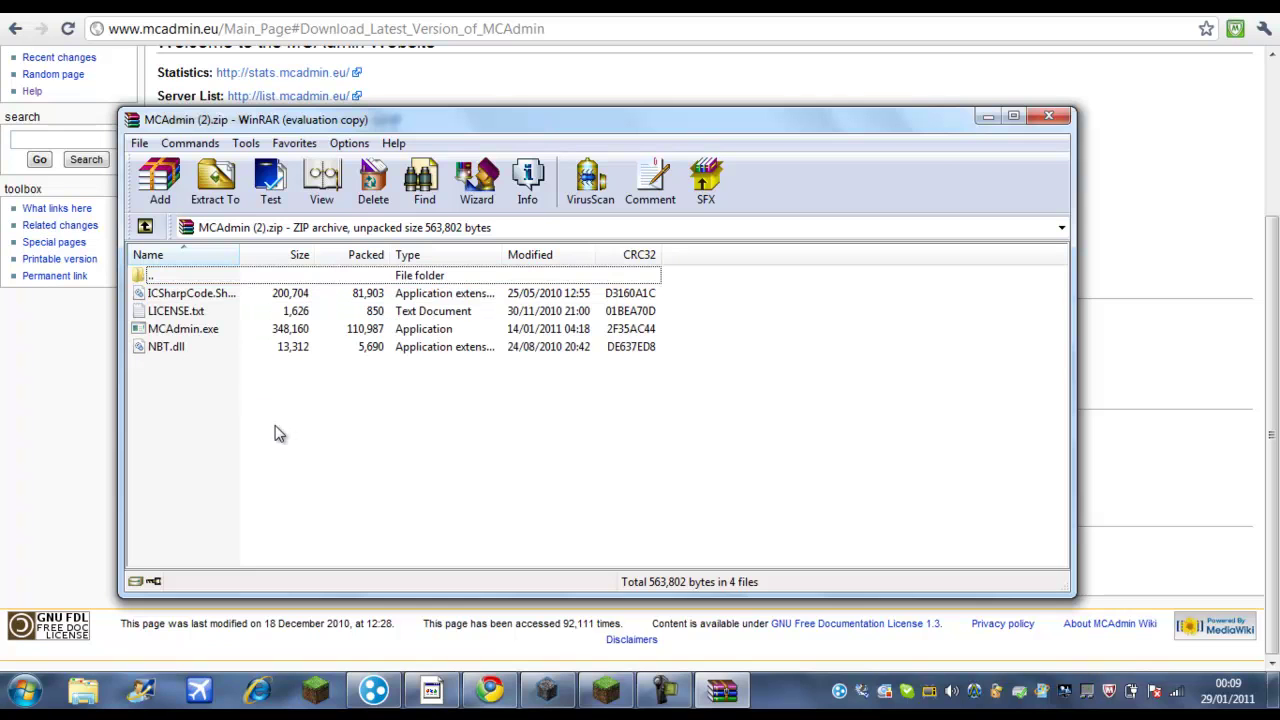
pyautogui.doubleClick(234, 329)
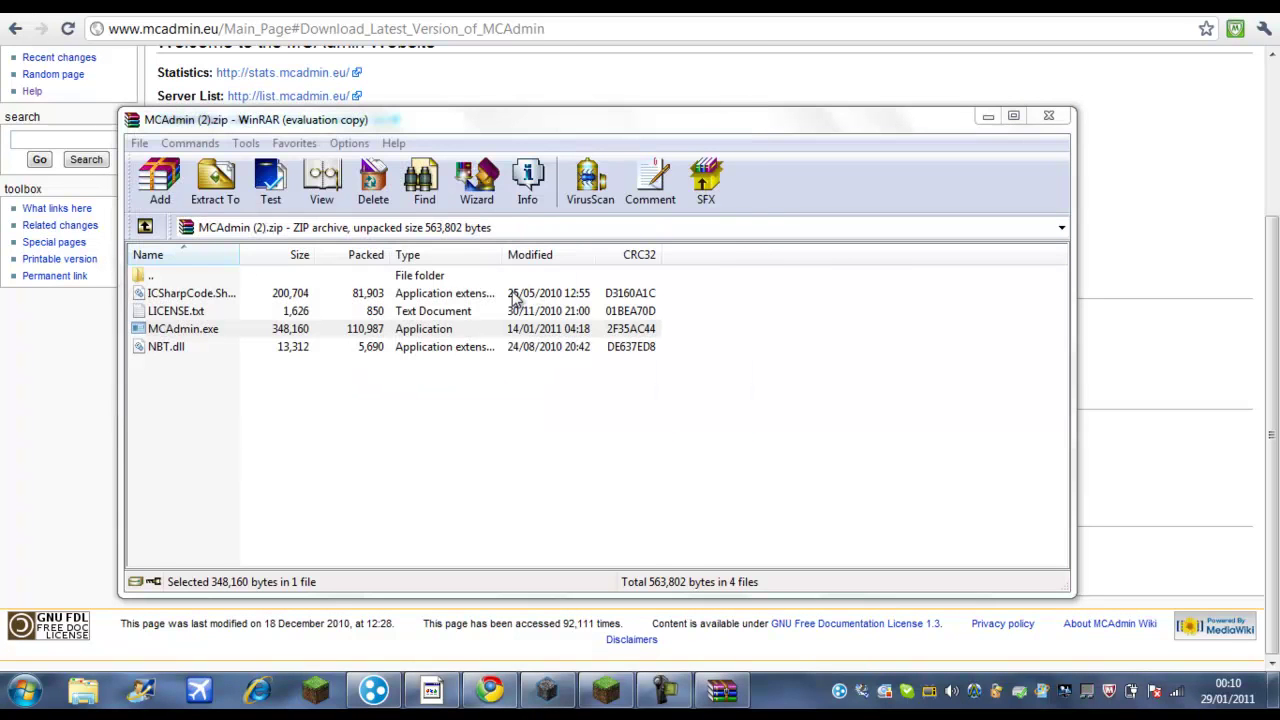
pyautogui.click(792, 378)
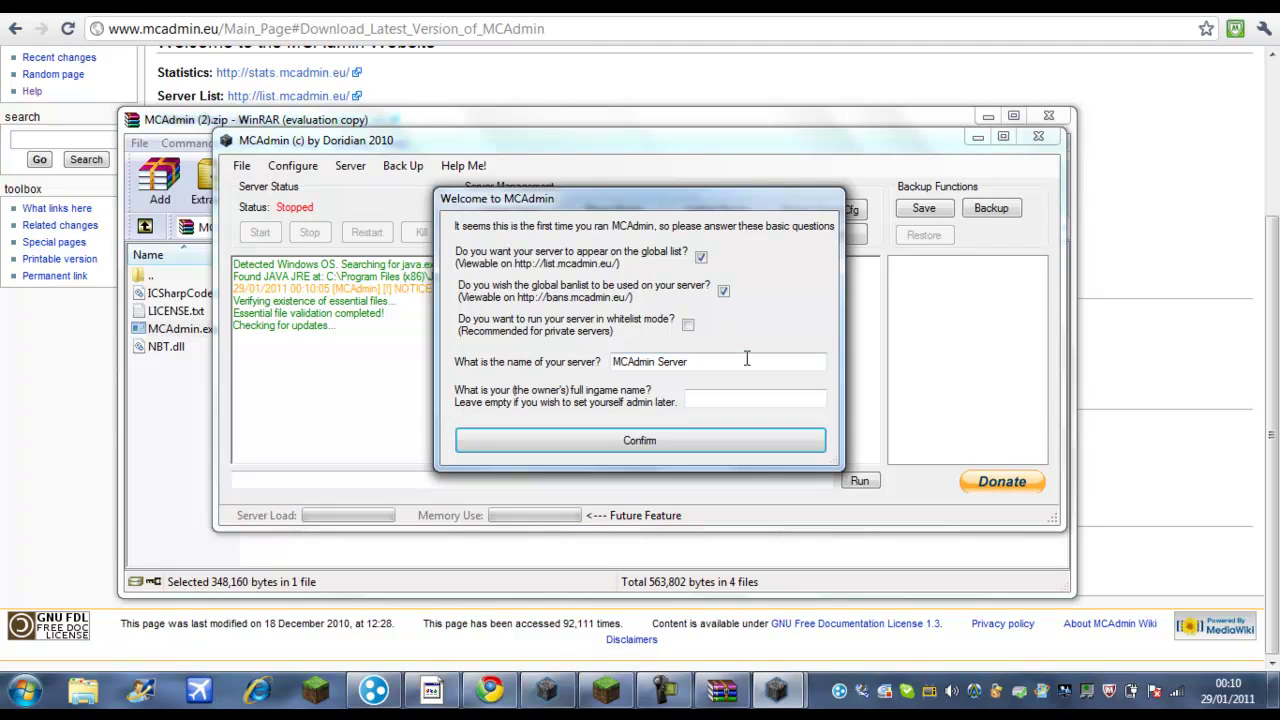
# Step: Name the server Bloxcraft, enter the owner's in-game name, and confirm the first-run questions
pyautogui.moveTo(744, 360); pyautogui.dragTo(541, 360)
pyautogui.press('BackSpace')
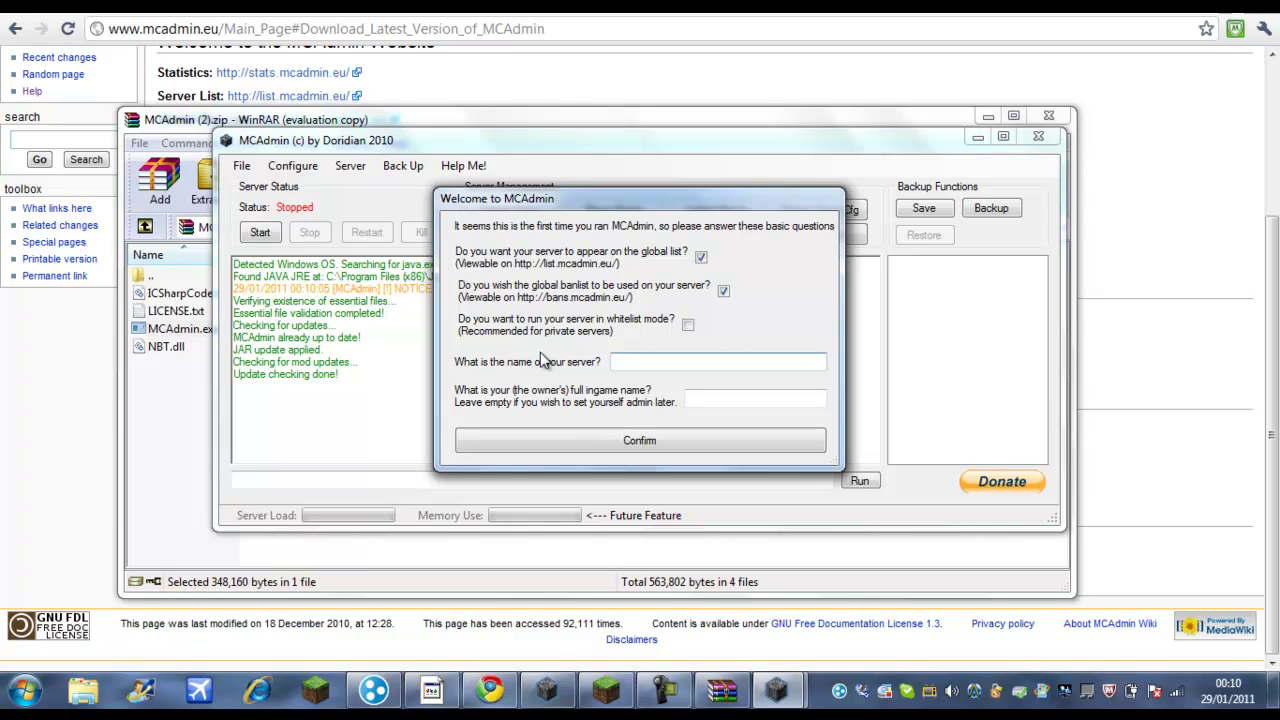
pyautogui.write('Bloxcraft')
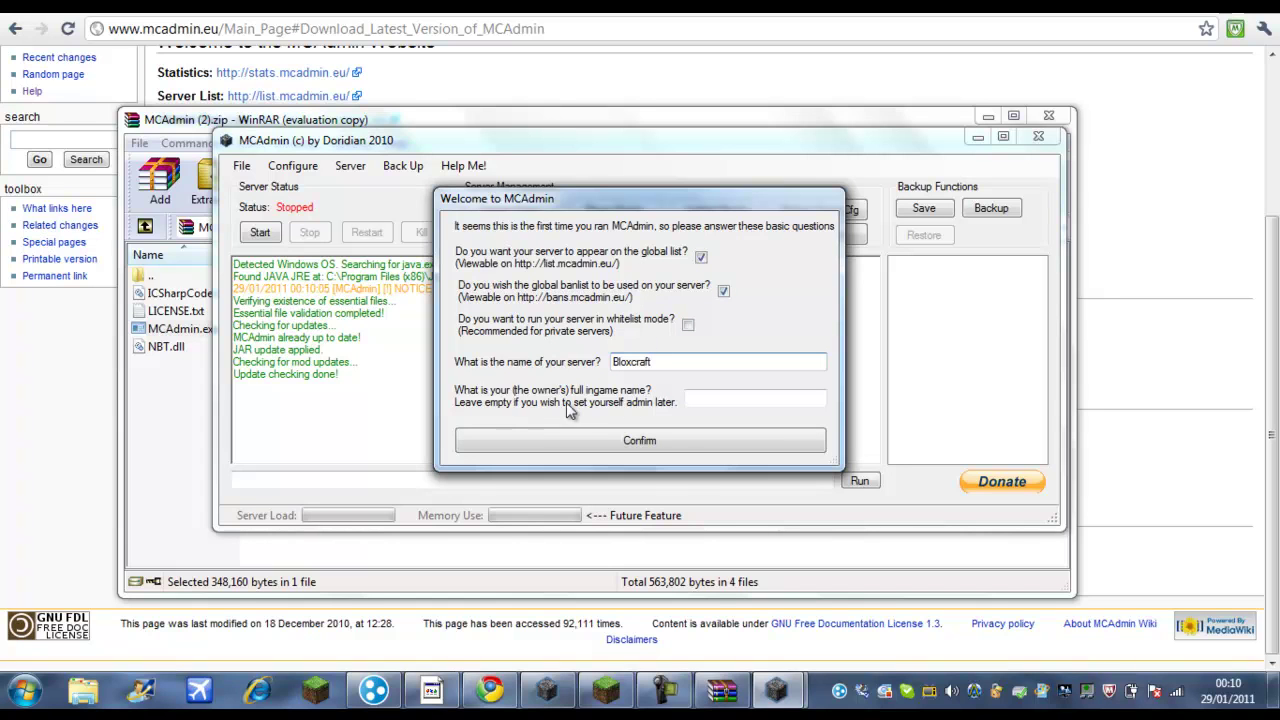
pyautogui.click(745, 397)
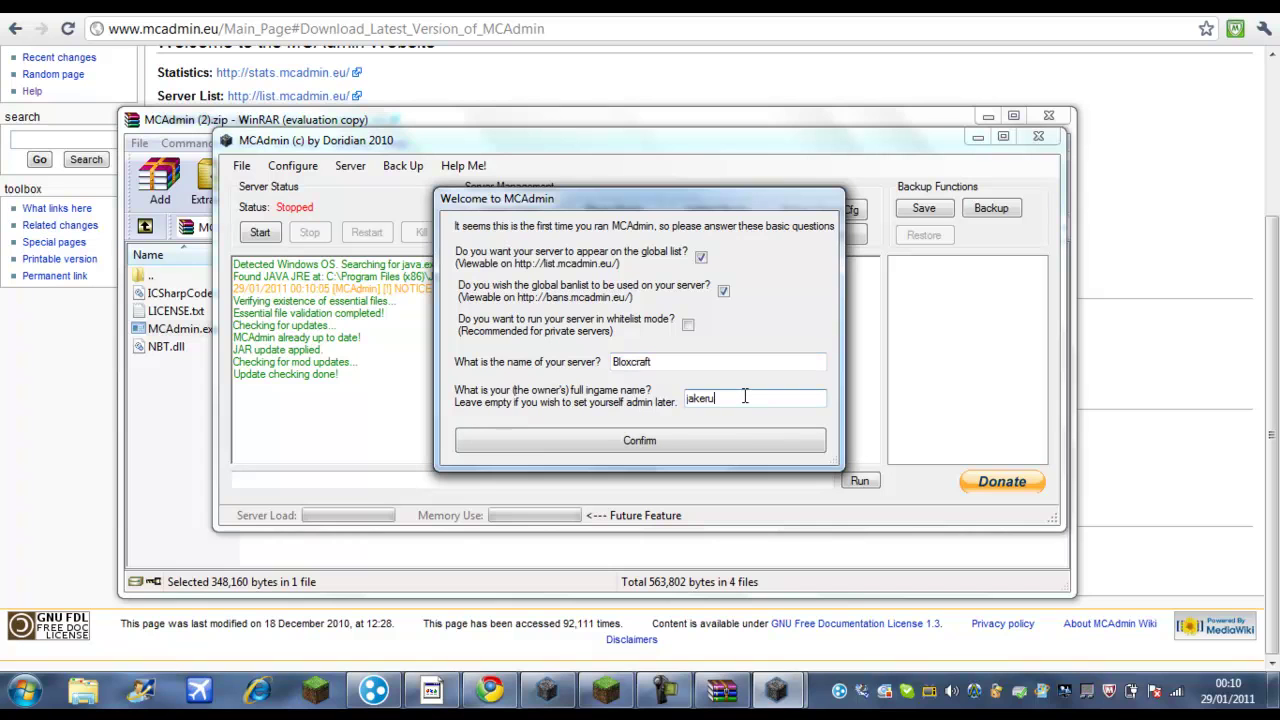
pyautogui.click(704, 442)
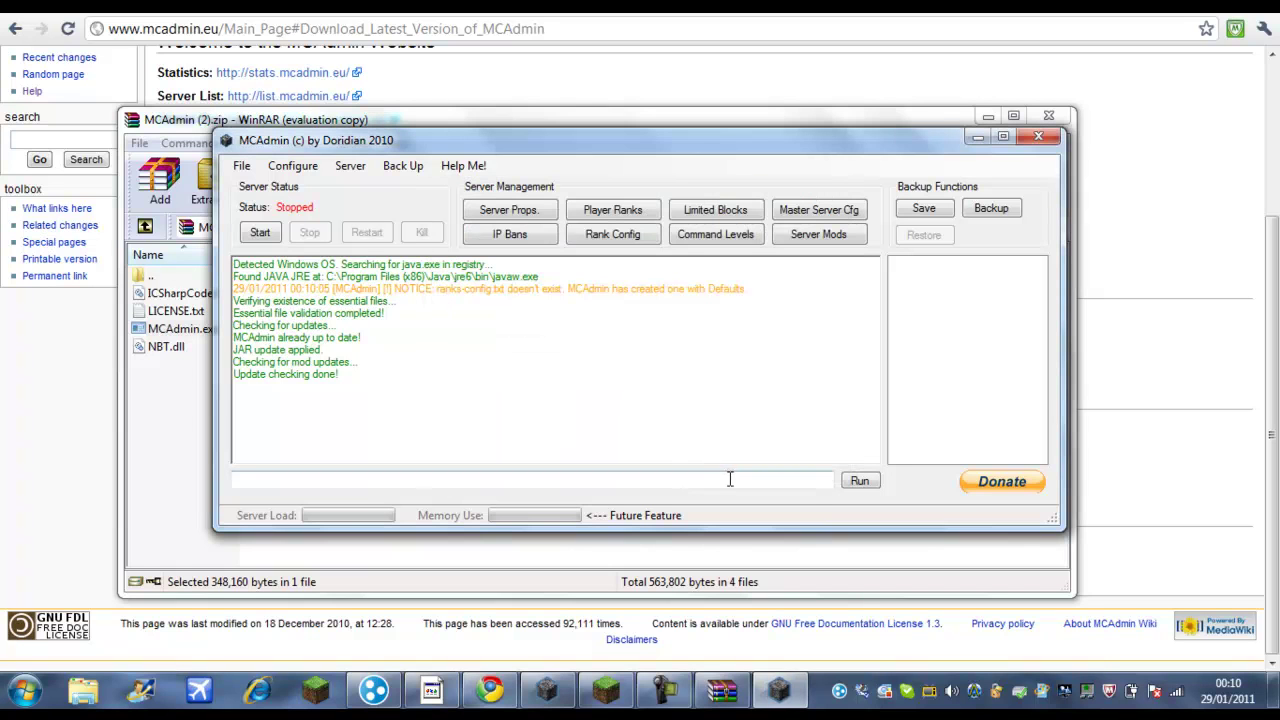
# Step: Try starting the MCAdmin server, stop it, and view its Server Properties without changing them
pyautogui.click(262, 233)
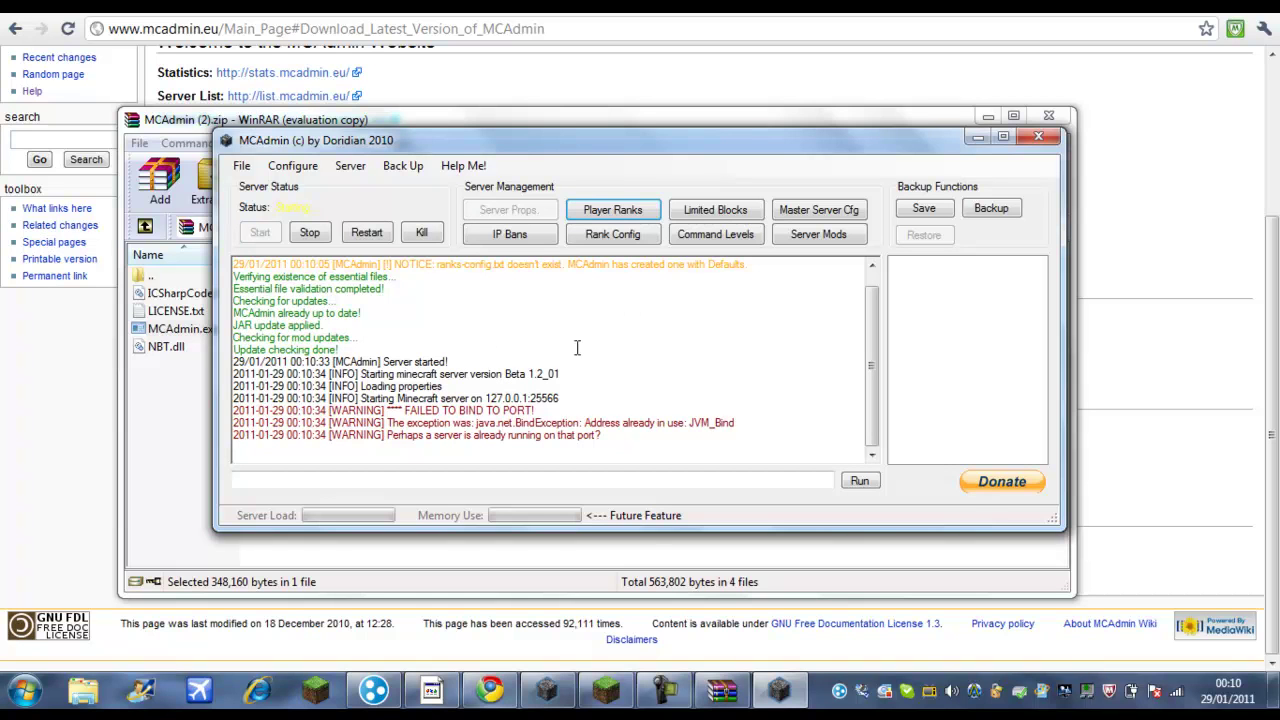
pyautogui.click(308, 233)
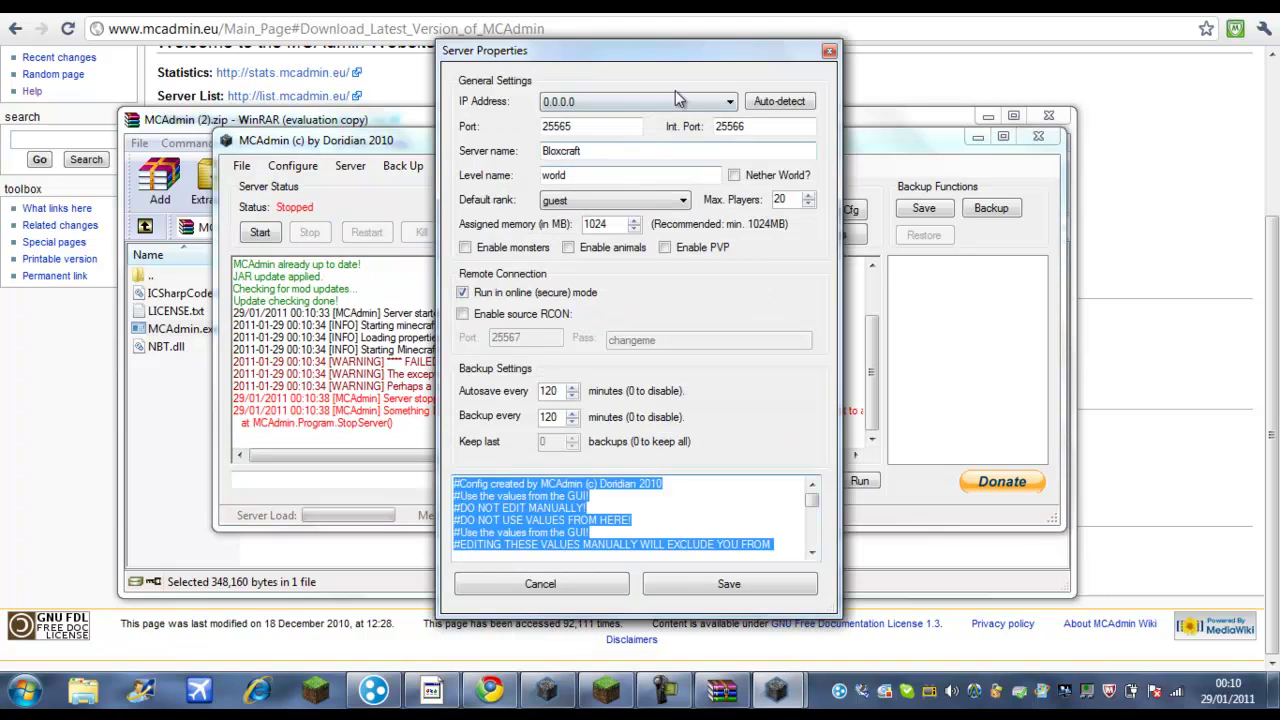
pyautogui.click(830, 51)
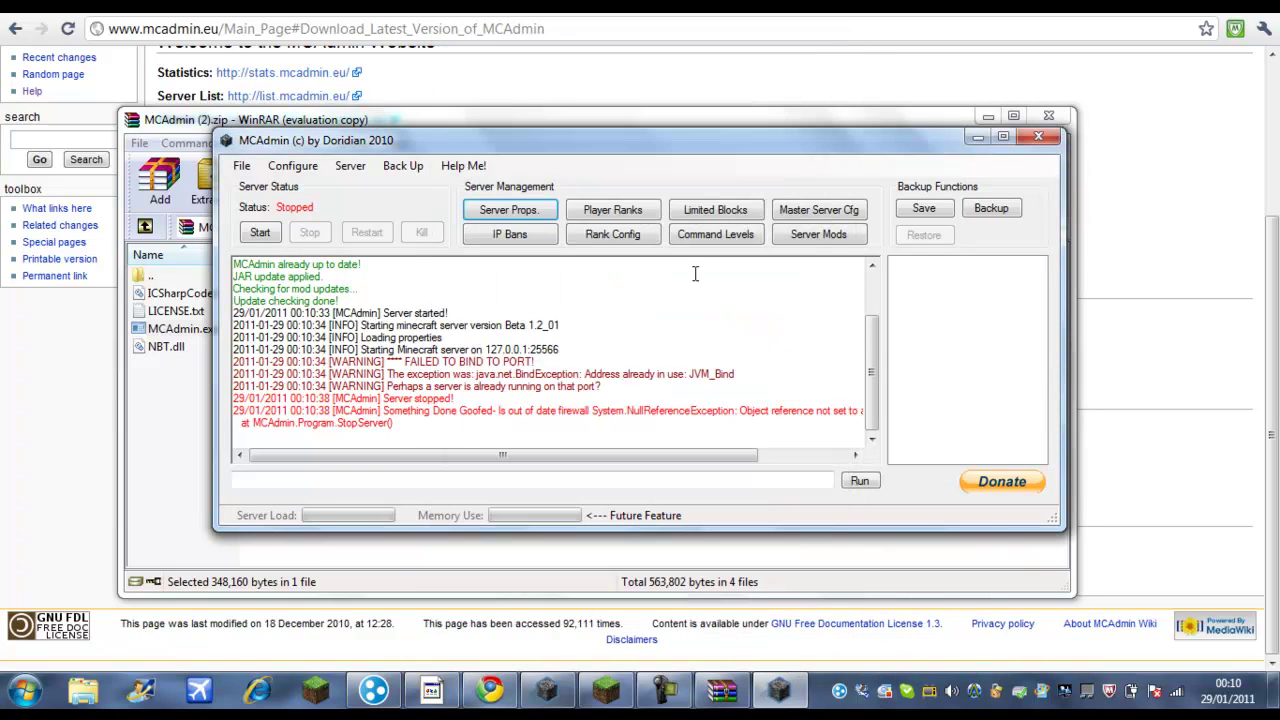
# Step: Create a new client-owned network in LogMeIn Hamachi with the ID Bloxcraft and a blank password
pyautogui.click(373, 690)
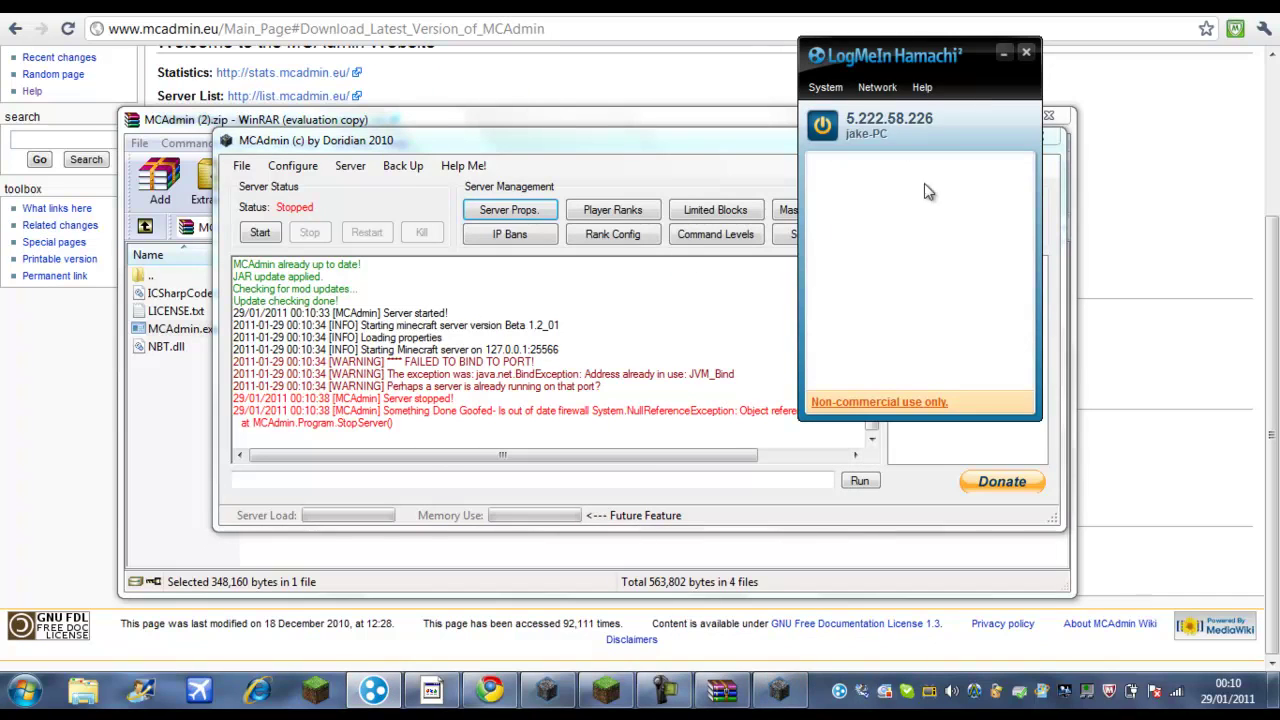
pyautogui.click(885, 90)
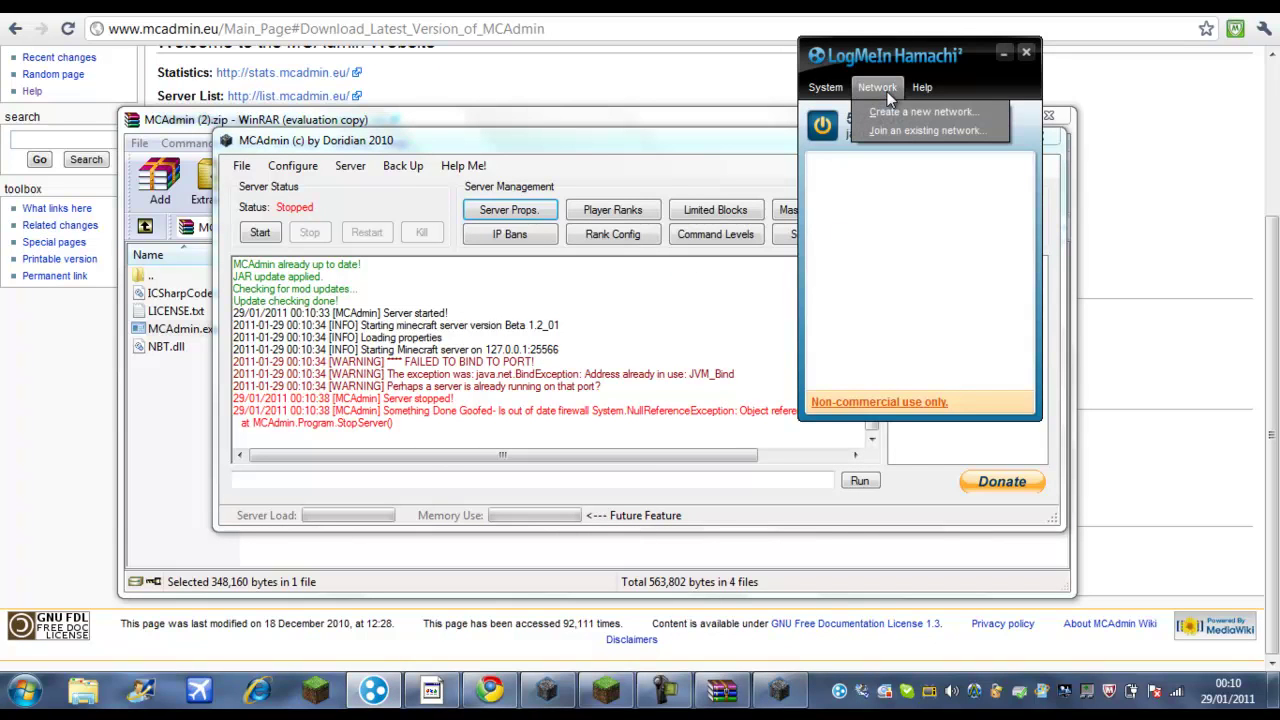
pyautogui.click(901, 113)
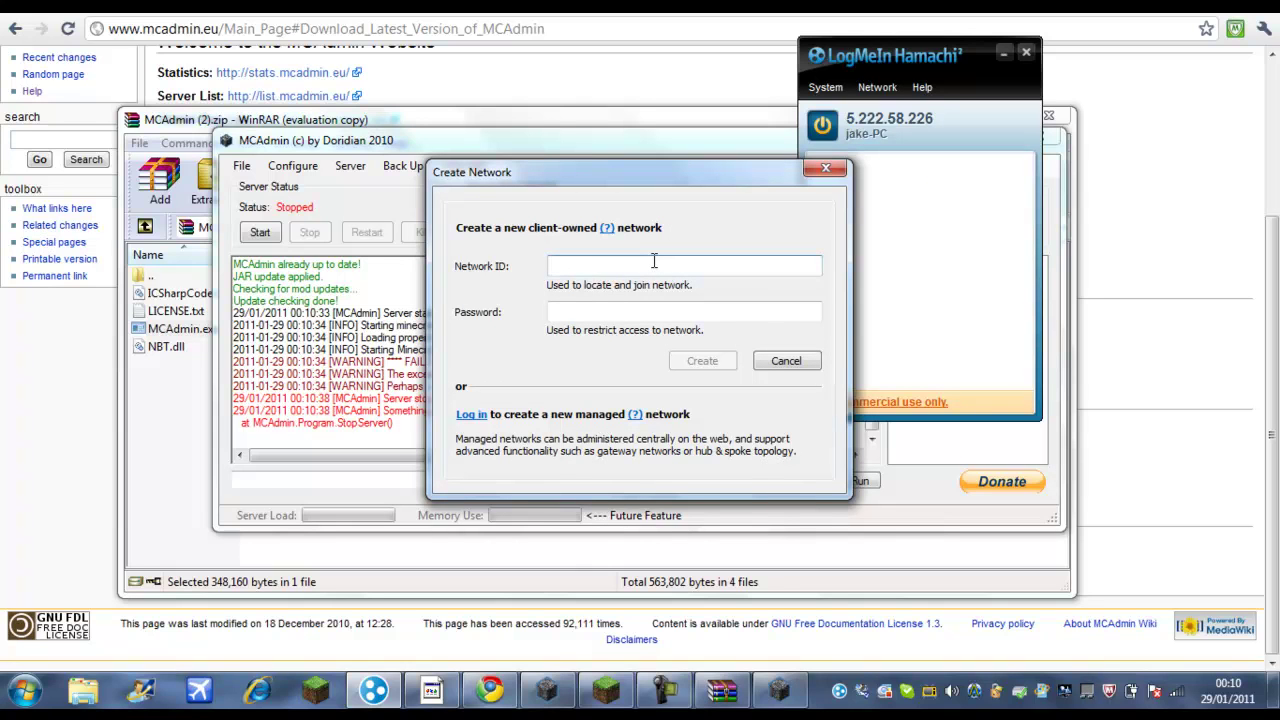
pyautogui.write('Bloxcraft')
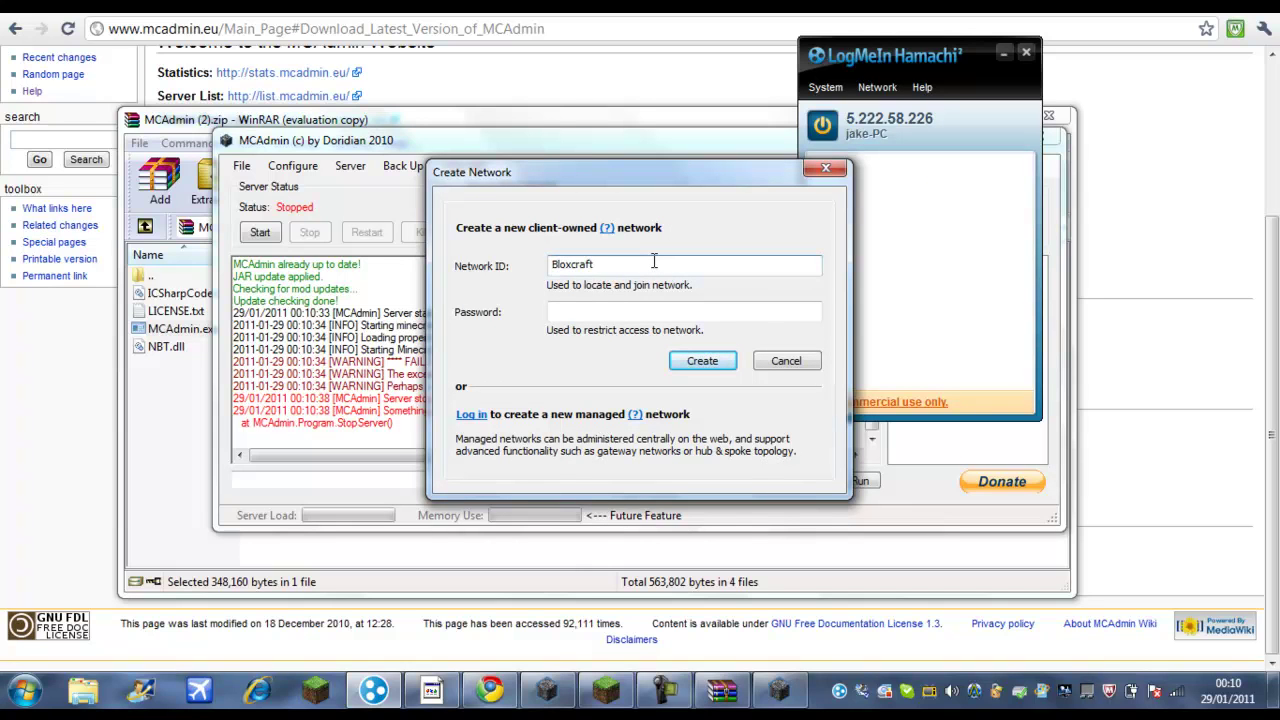
pyautogui.press('Tab')
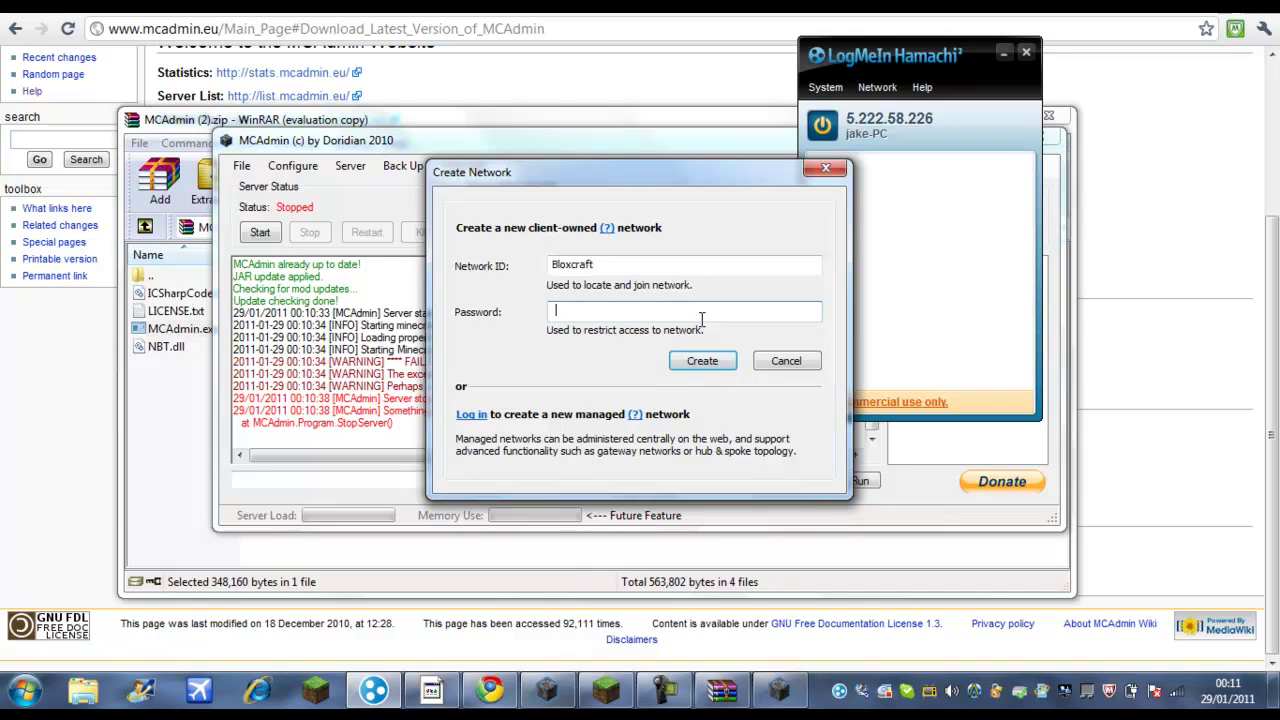
pyautogui.click(703, 361)
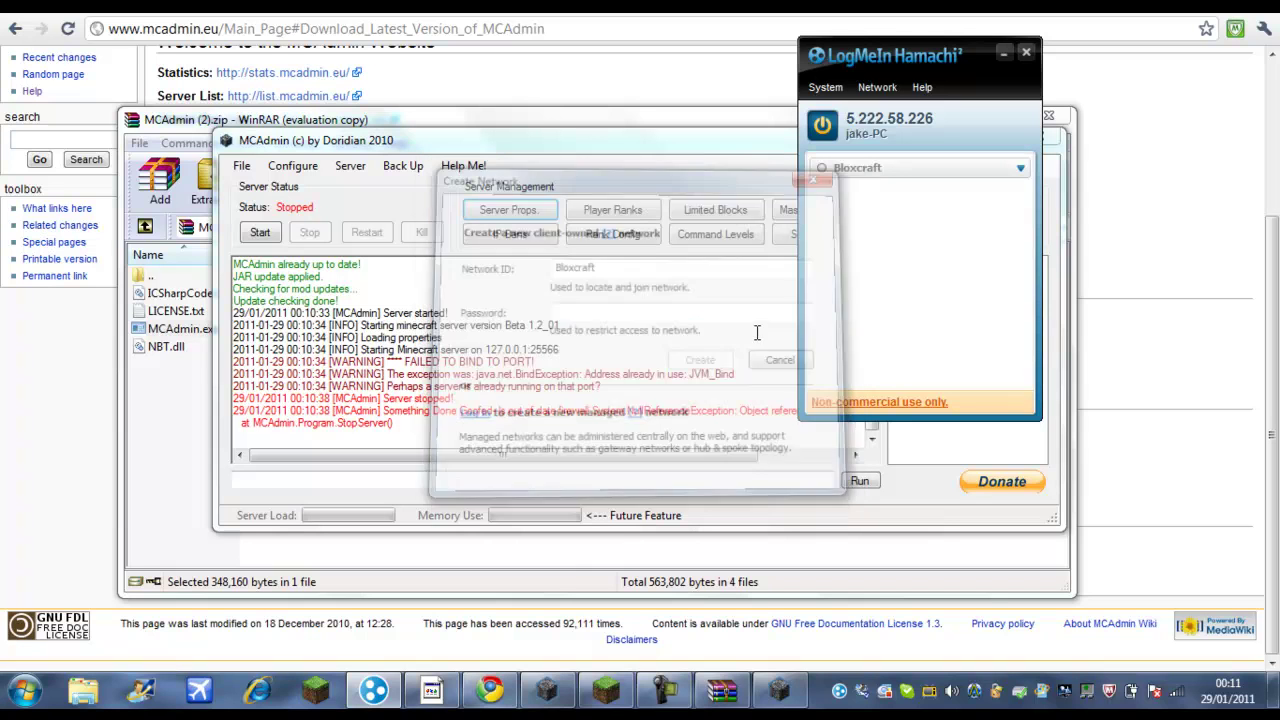
# Step: Turn off the password requirement for joining in the Bloxcraft network's access settings
pyautogui.rightClick(914, 170)
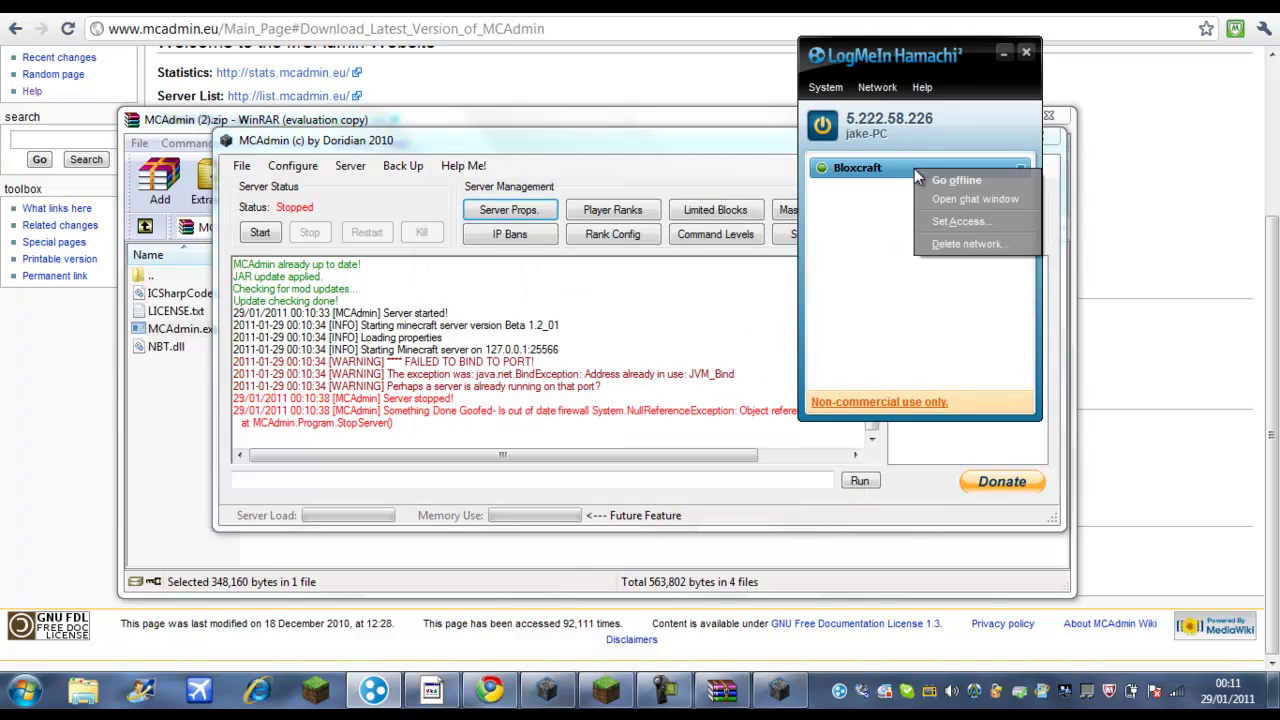
pyautogui.click(972, 221)
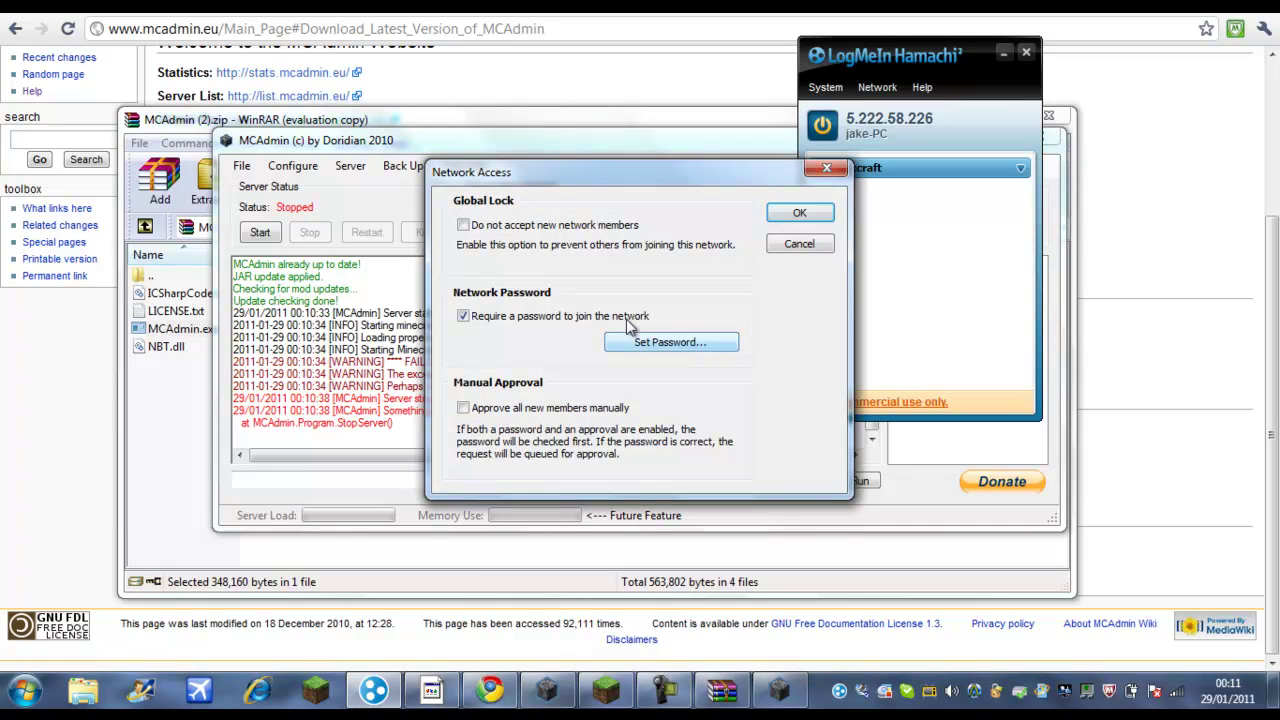
pyautogui.click(580, 317)
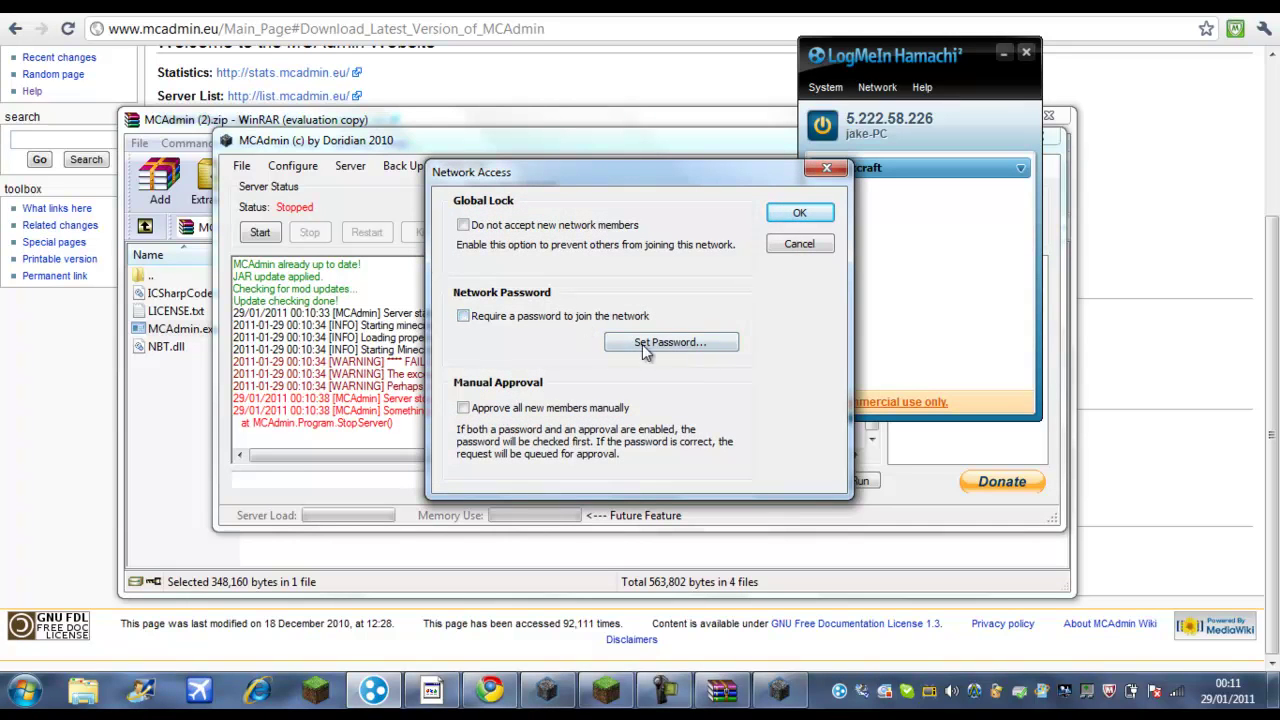
pyautogui.click(800, 213)
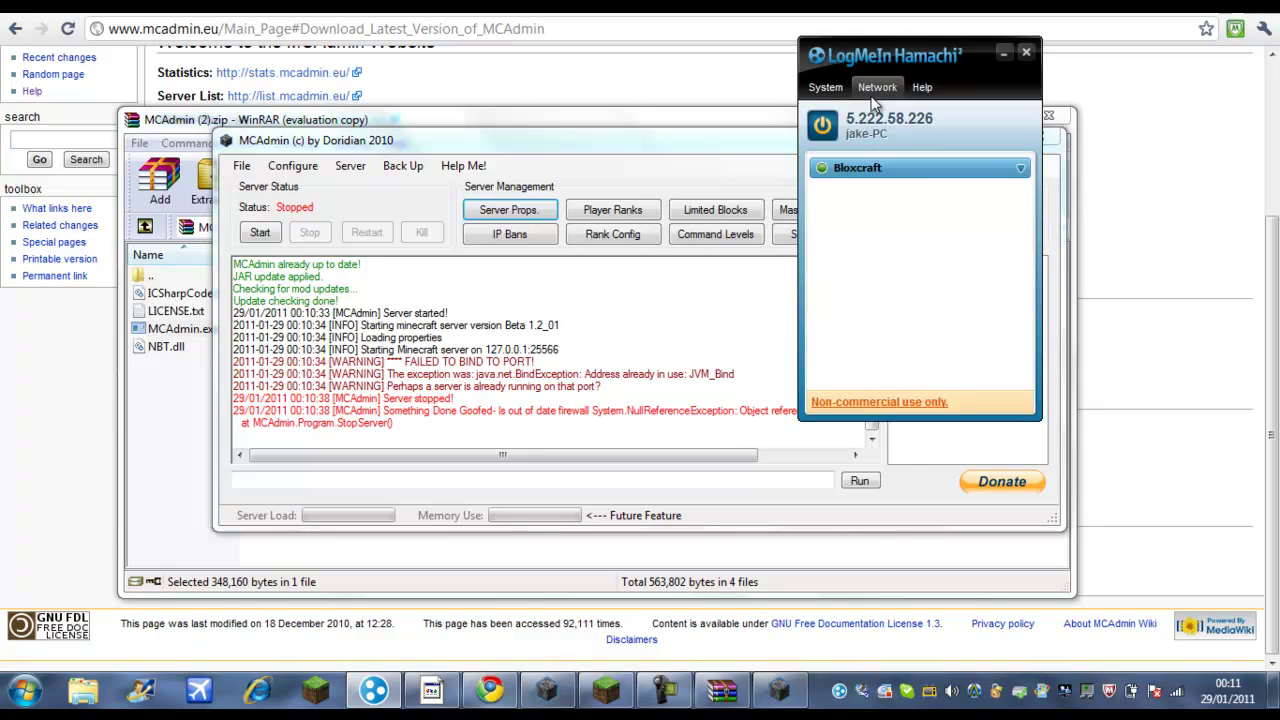
pyautogui.rightClick(877, 169)
pyautogui.click(880, 181)
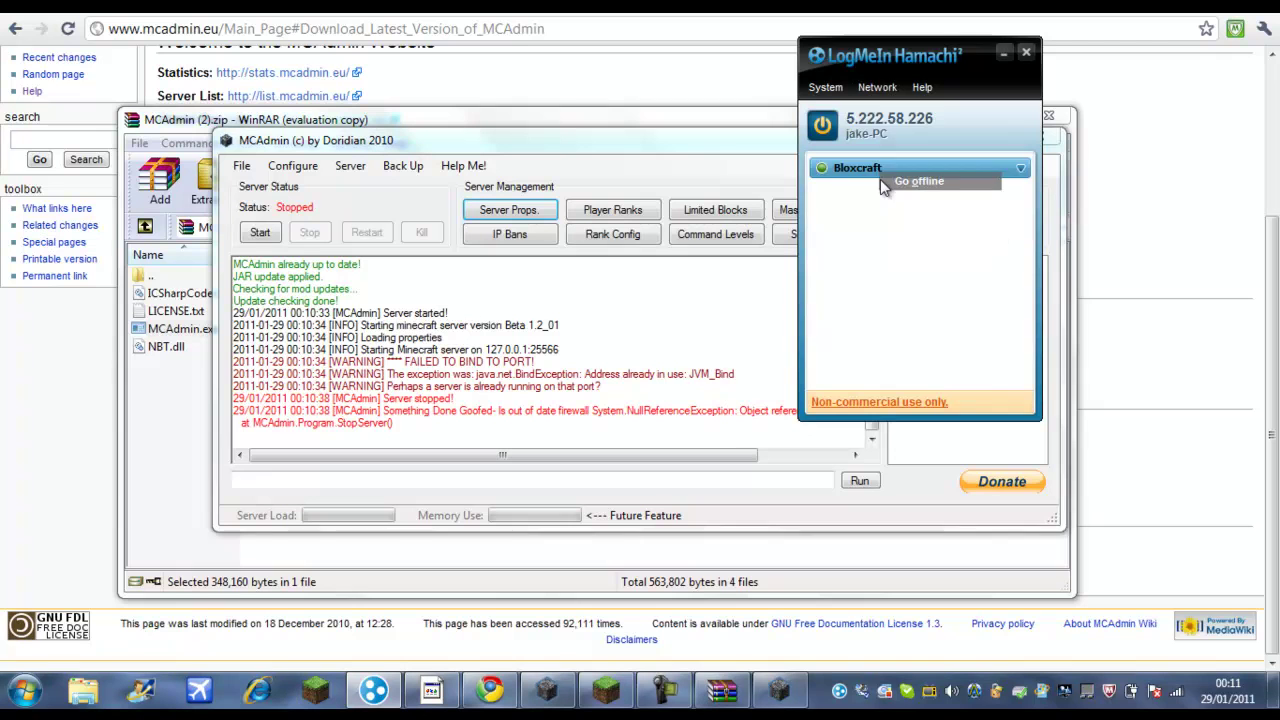
pyautogui.rightClick(880, 170)
pyautogui.click(916, 181)
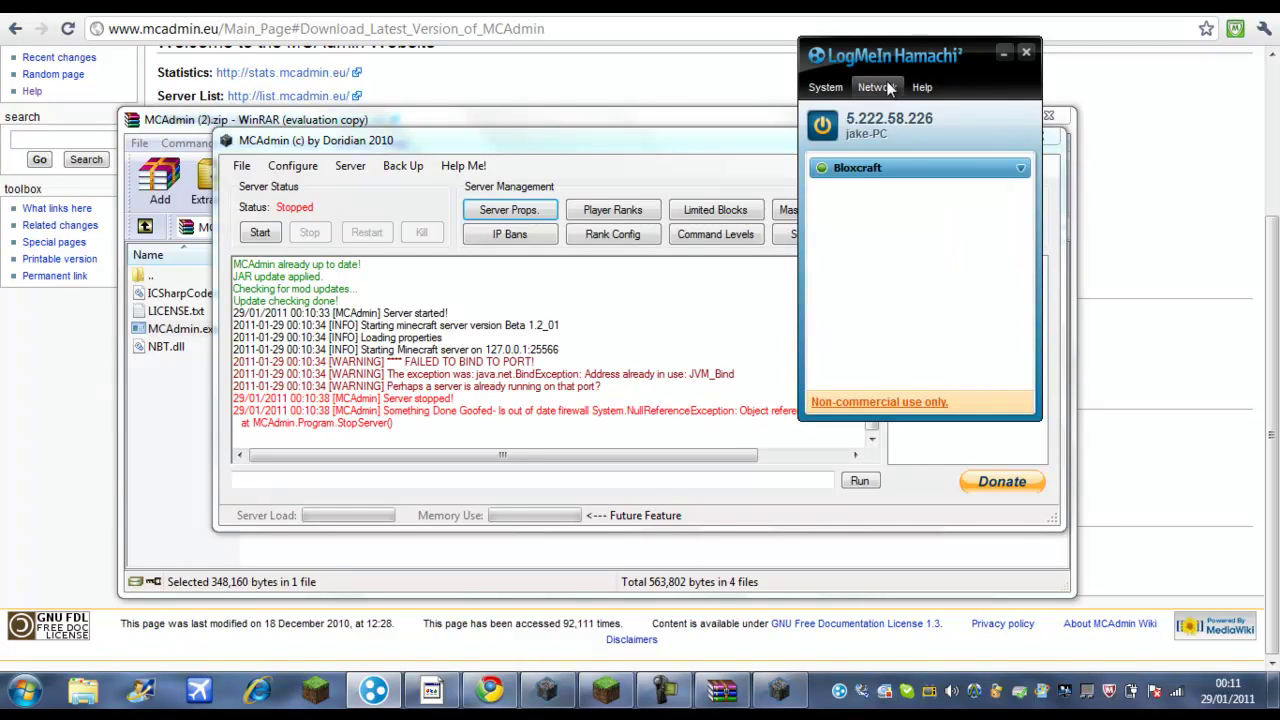
# Step: Fill in the form for joining an existing network with the network ID Bloxcraft, and cancel it
pyautogui.click(877, 87)
pyautogui.click(900, 135)
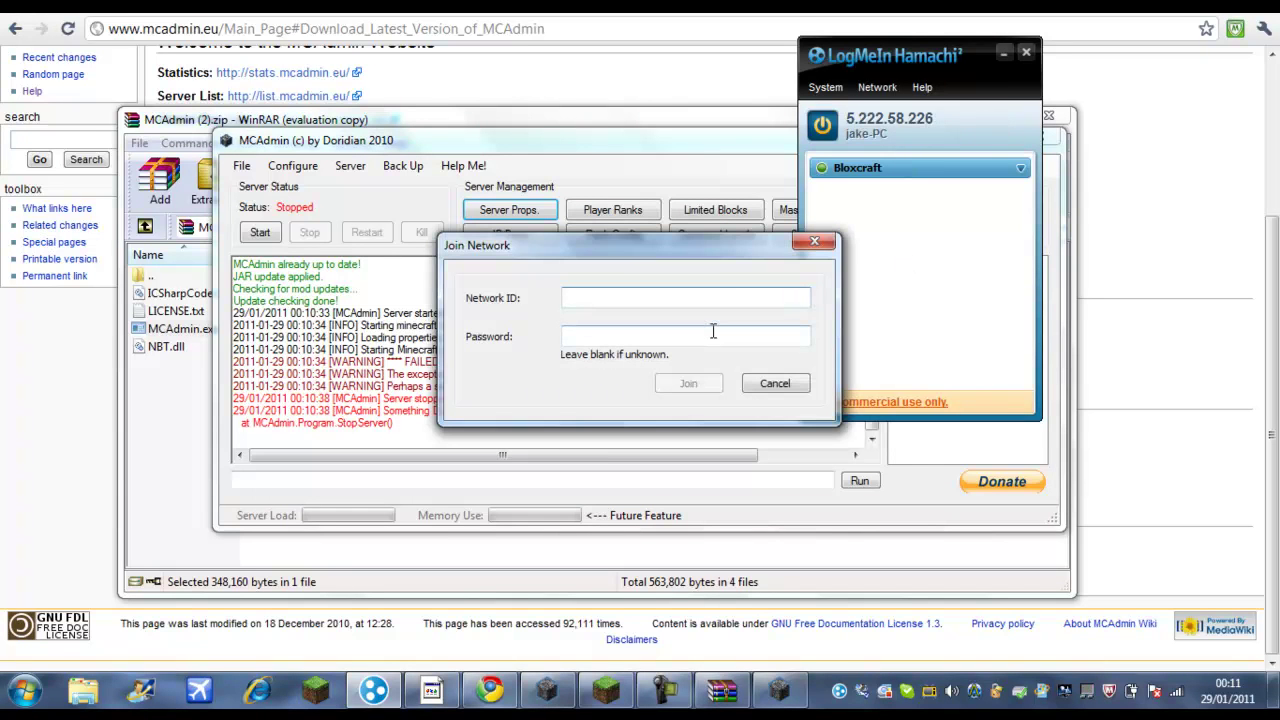
pyautogui.write('Bloxcraf')
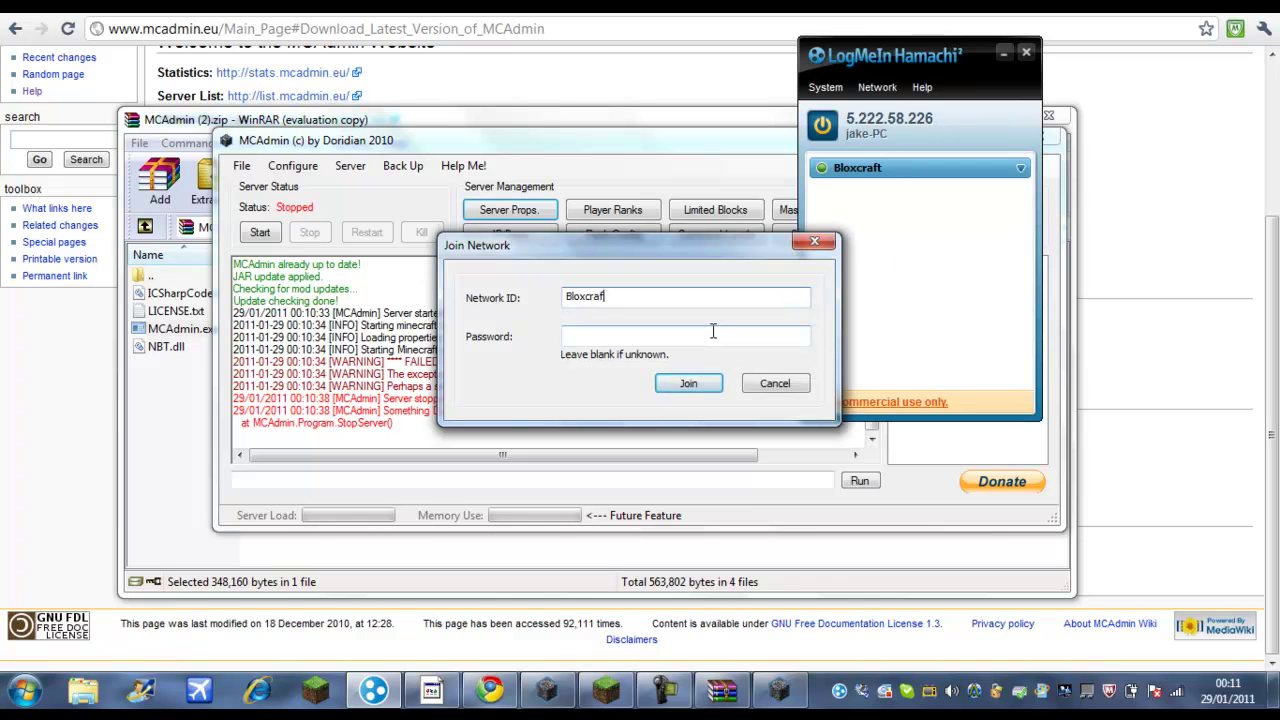
pyautogui.write('t')
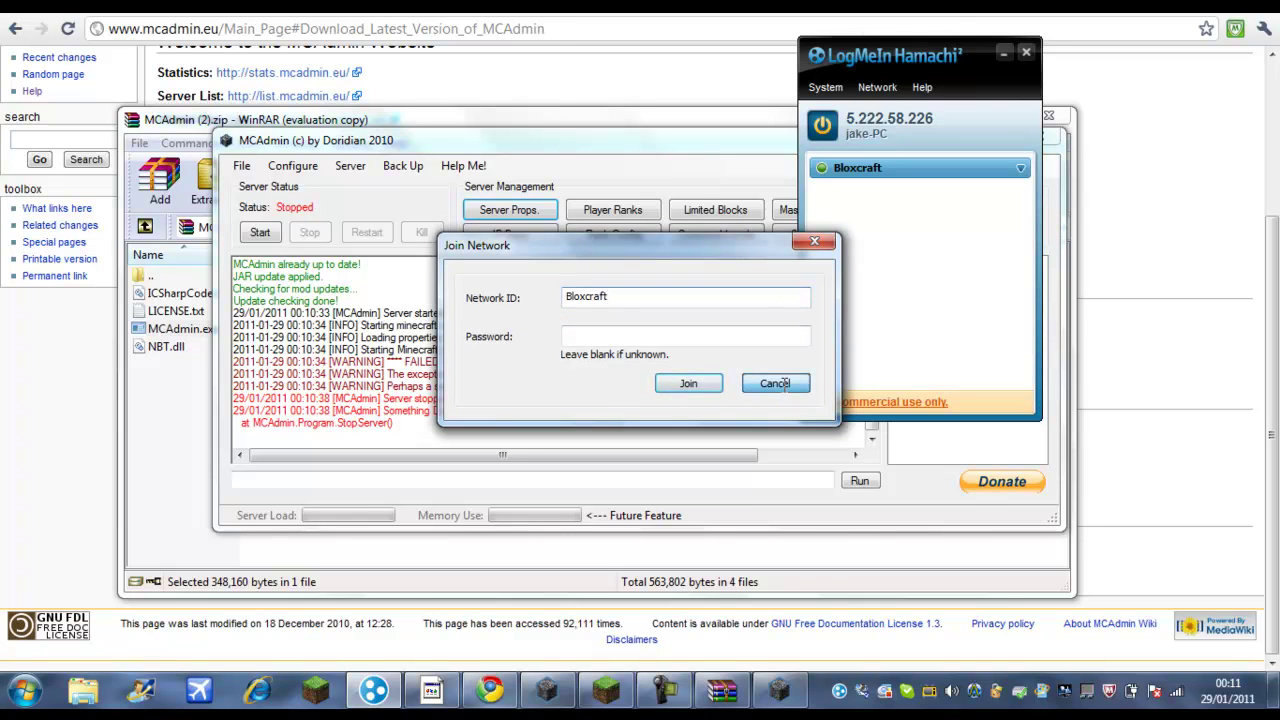
pyautogui.click(776, 383)
# Step: Examine the password options in the Bloxcraft network's access settings, and leave them without saving any change
pyautogui.rightClick(915, 172)
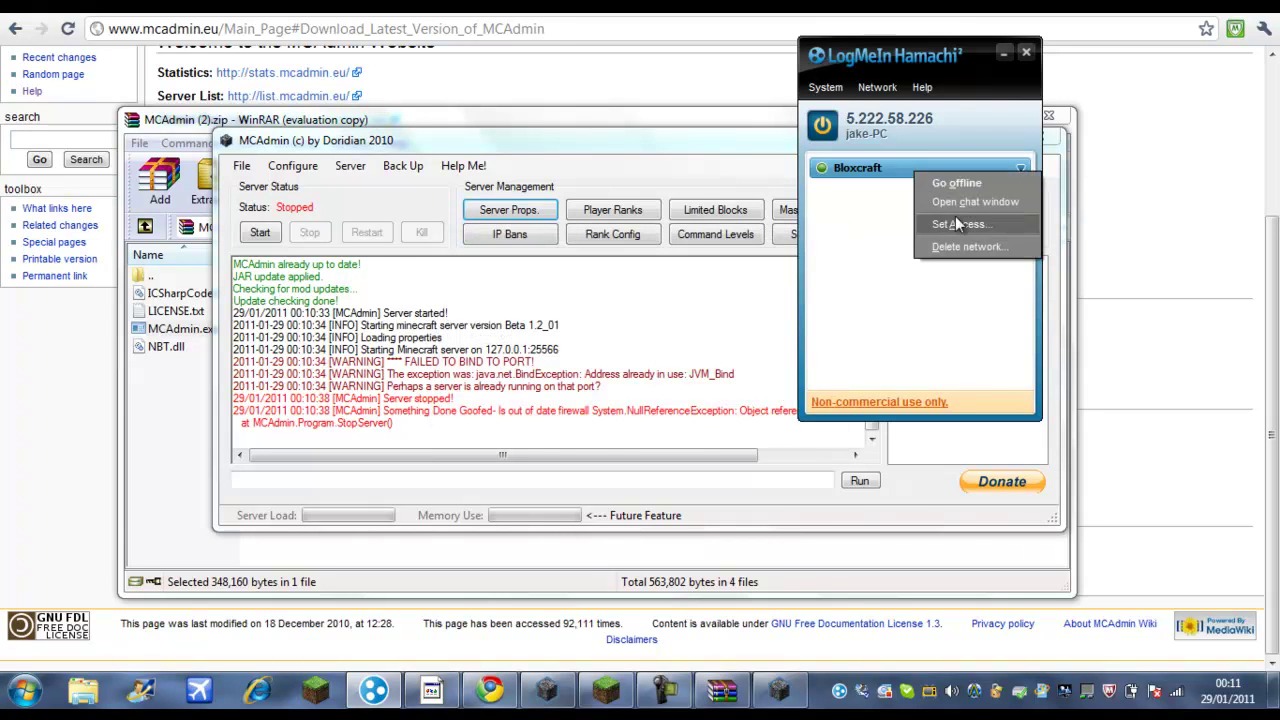
pyautogui.click(957, 224)
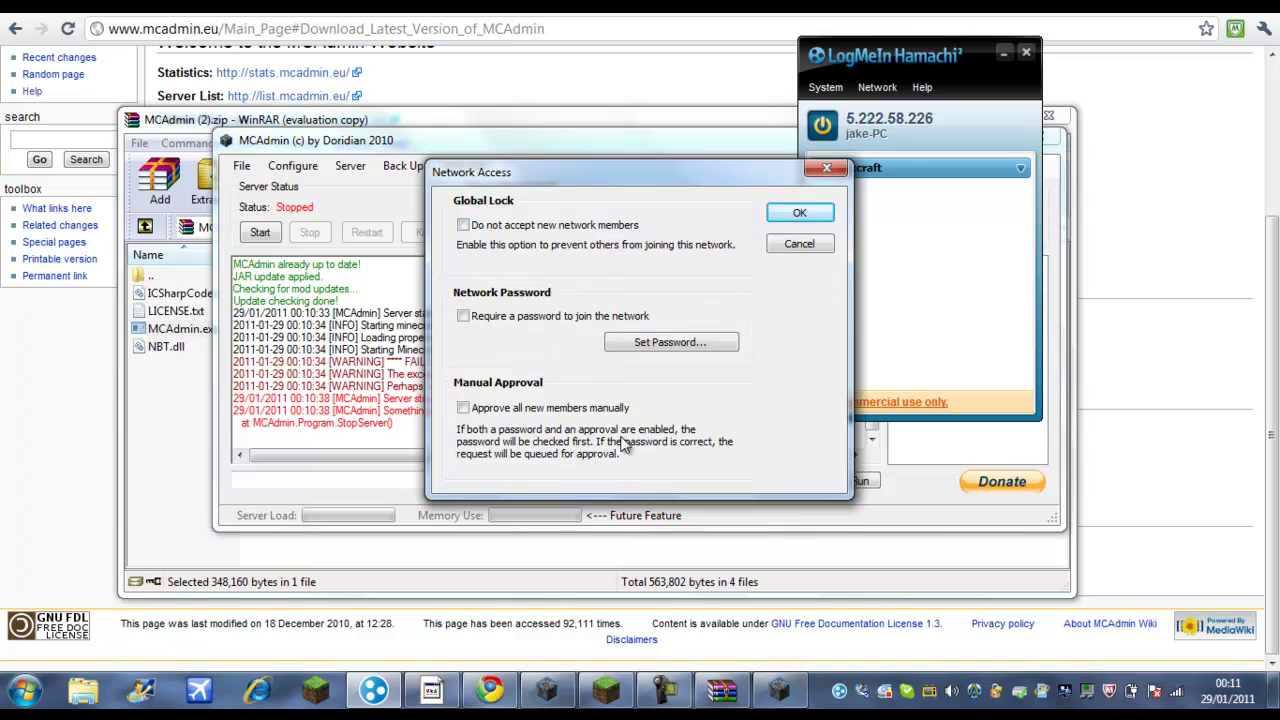
pyautogui.click(490, 318)
pyautogui.click(646, 340)
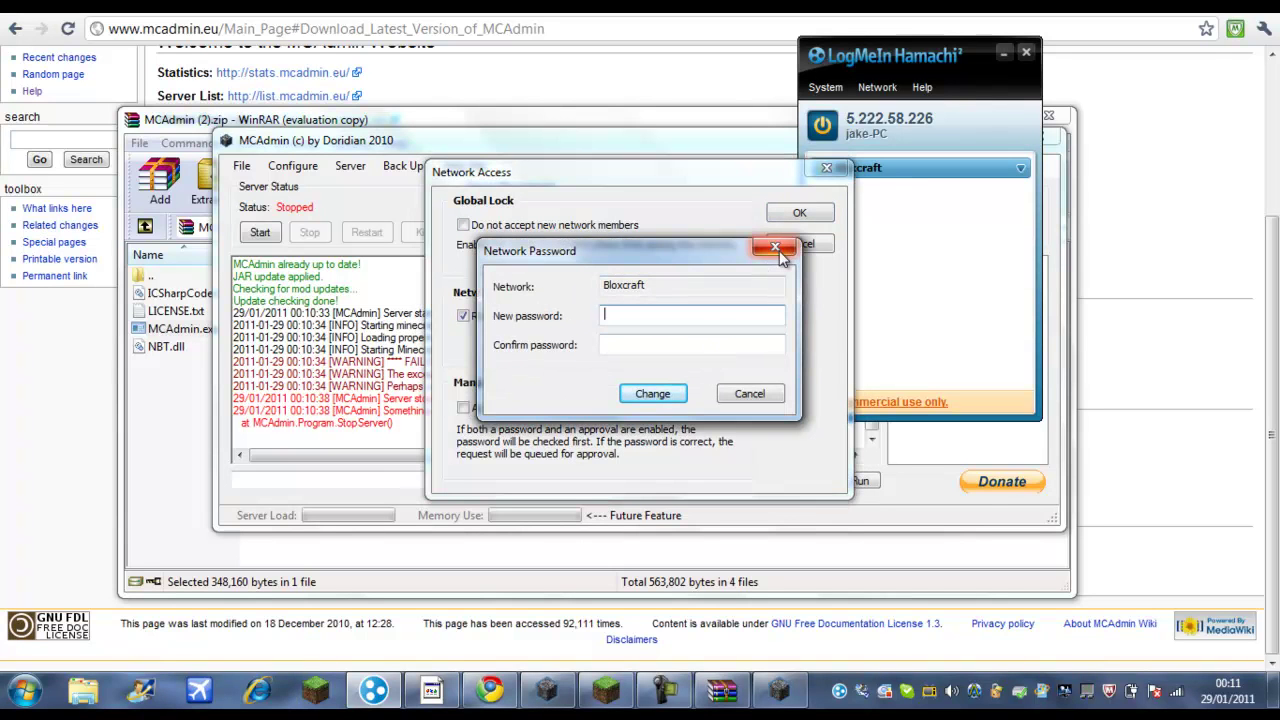
pyautogui.click(775, 246)
pyautogui.click(533, 316)
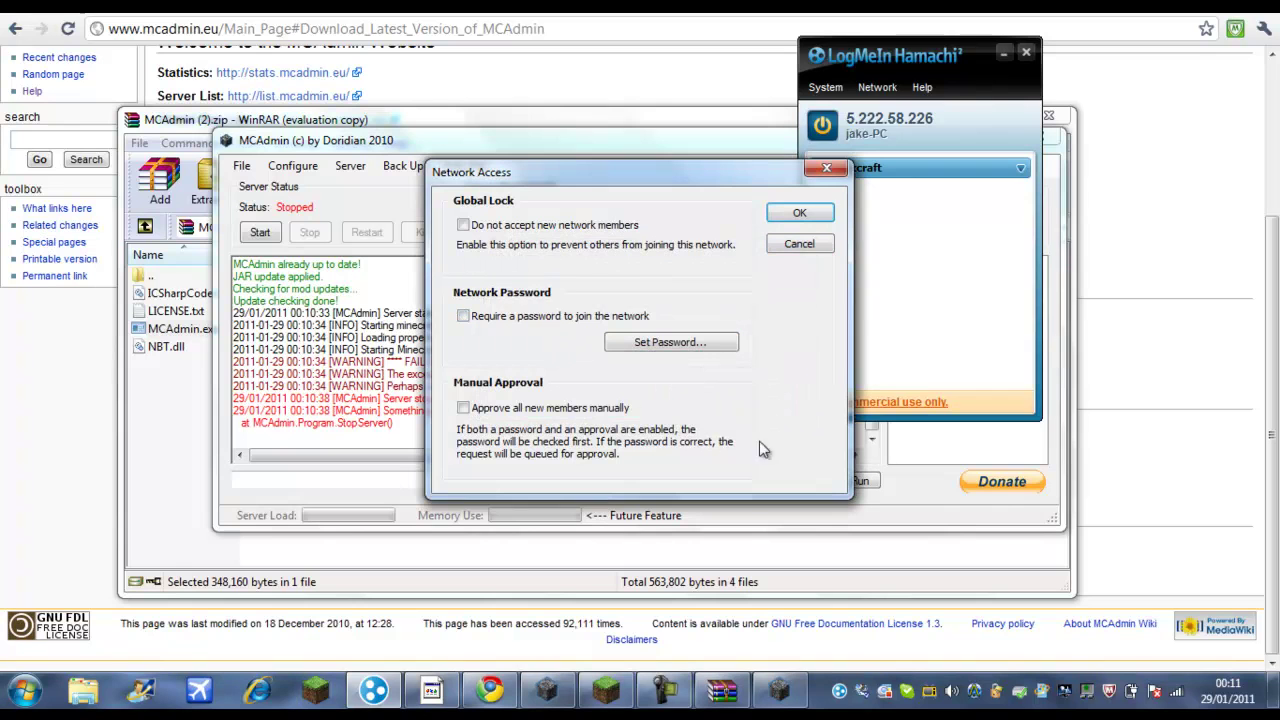
pyautogui.click(826, 168)
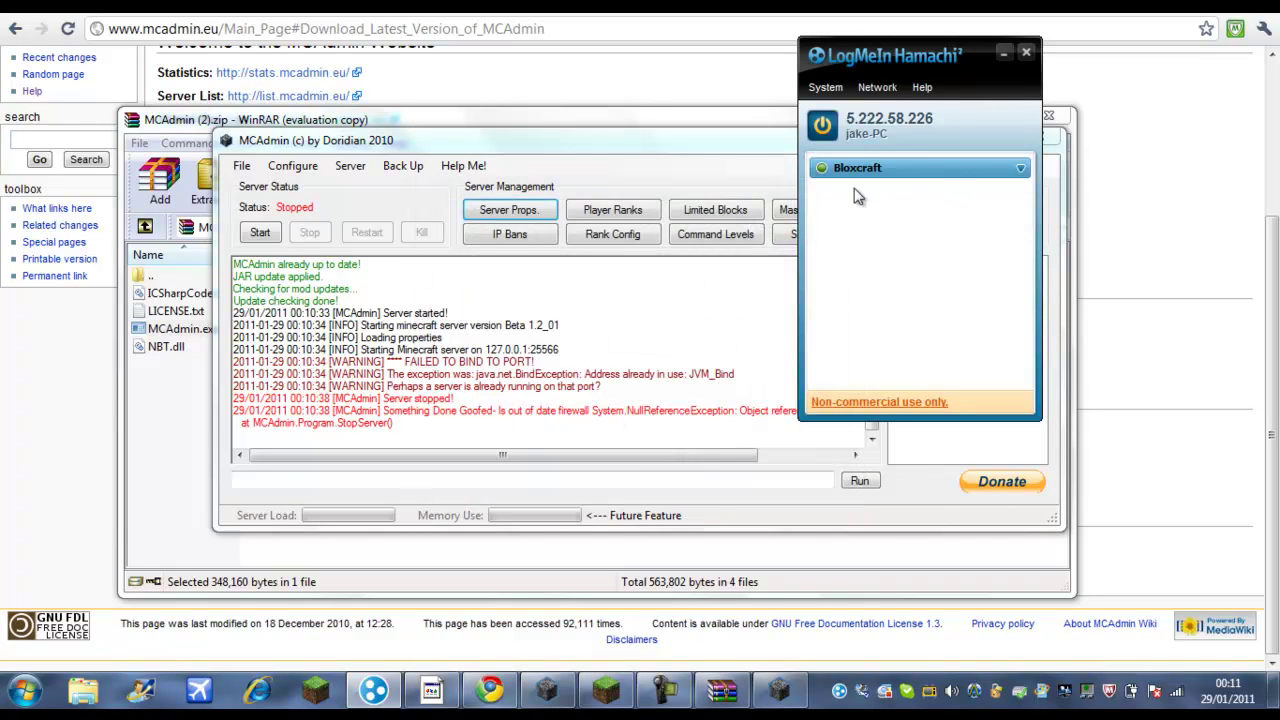
pyautogui.moveTo(862, 175)
pyautogui.click(548, 214)
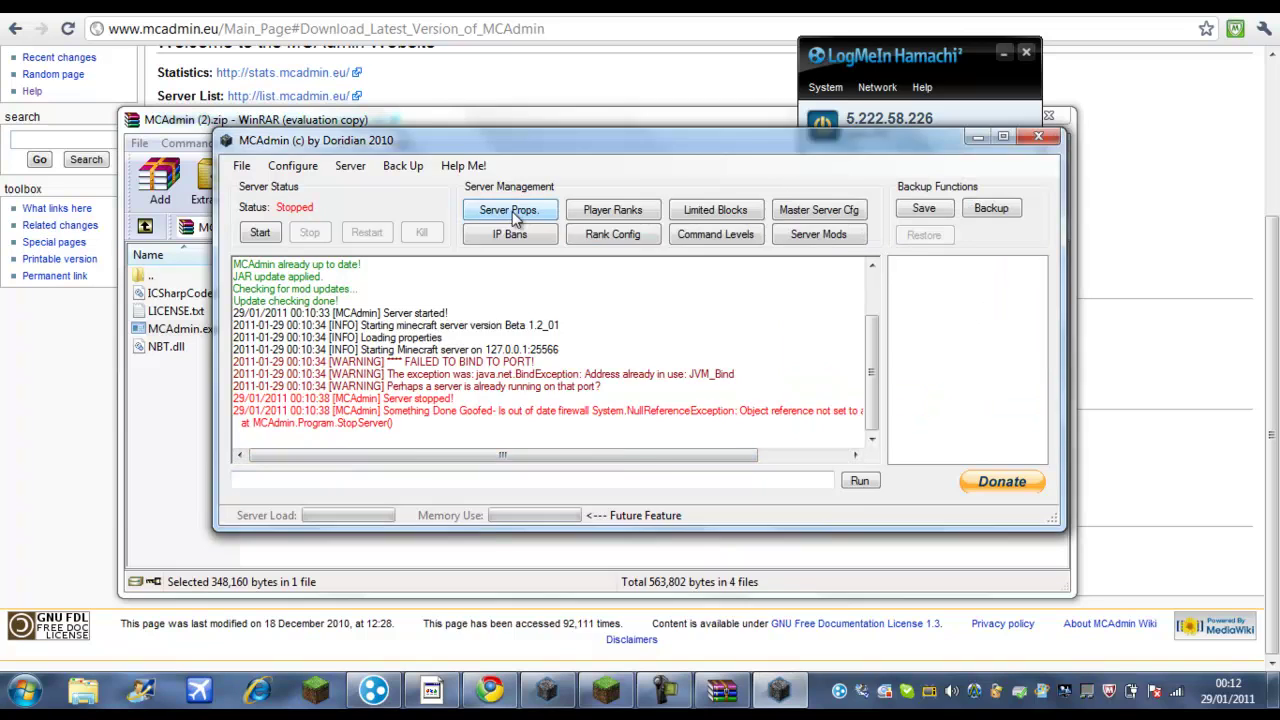
pyautogui.click(632, 102)
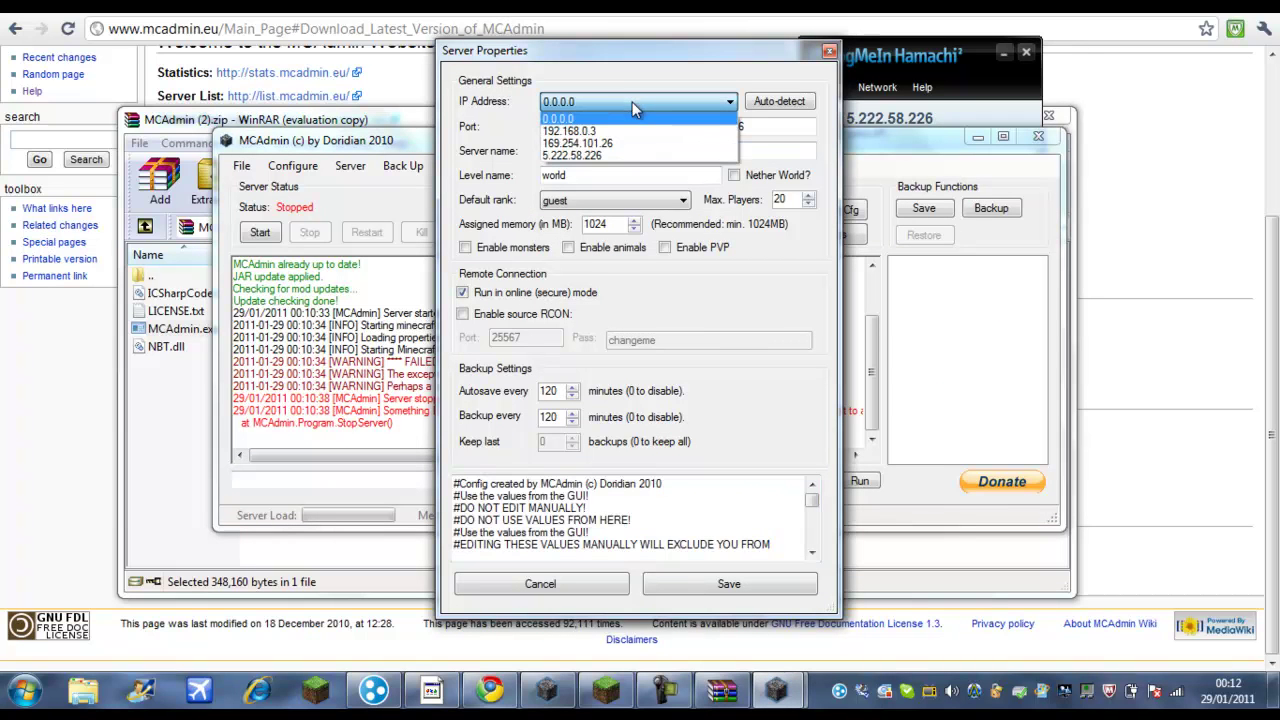
pyautogui.click(640, 157)
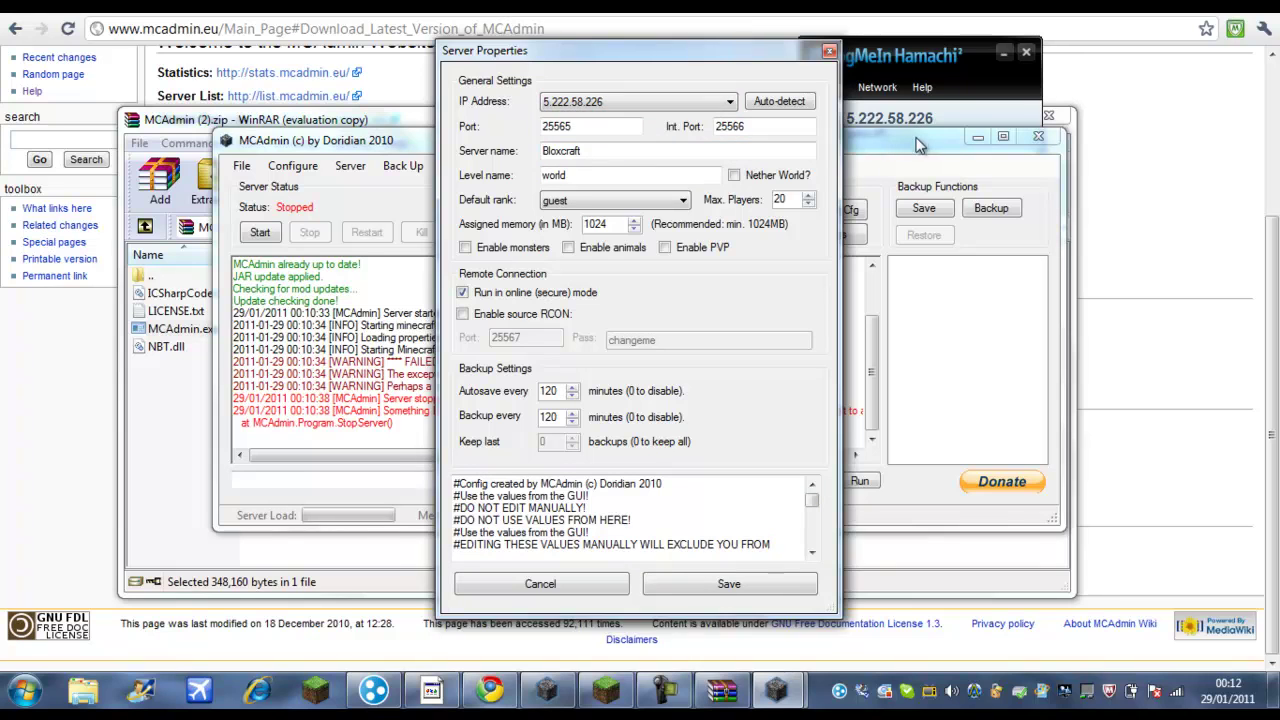
pyautogui.click(914, 242)
pyautogui.click(676, 202)
pyautogui.click(666, 195)
pyautogui.click(568, 247)
pyautogui.click(699, 582)
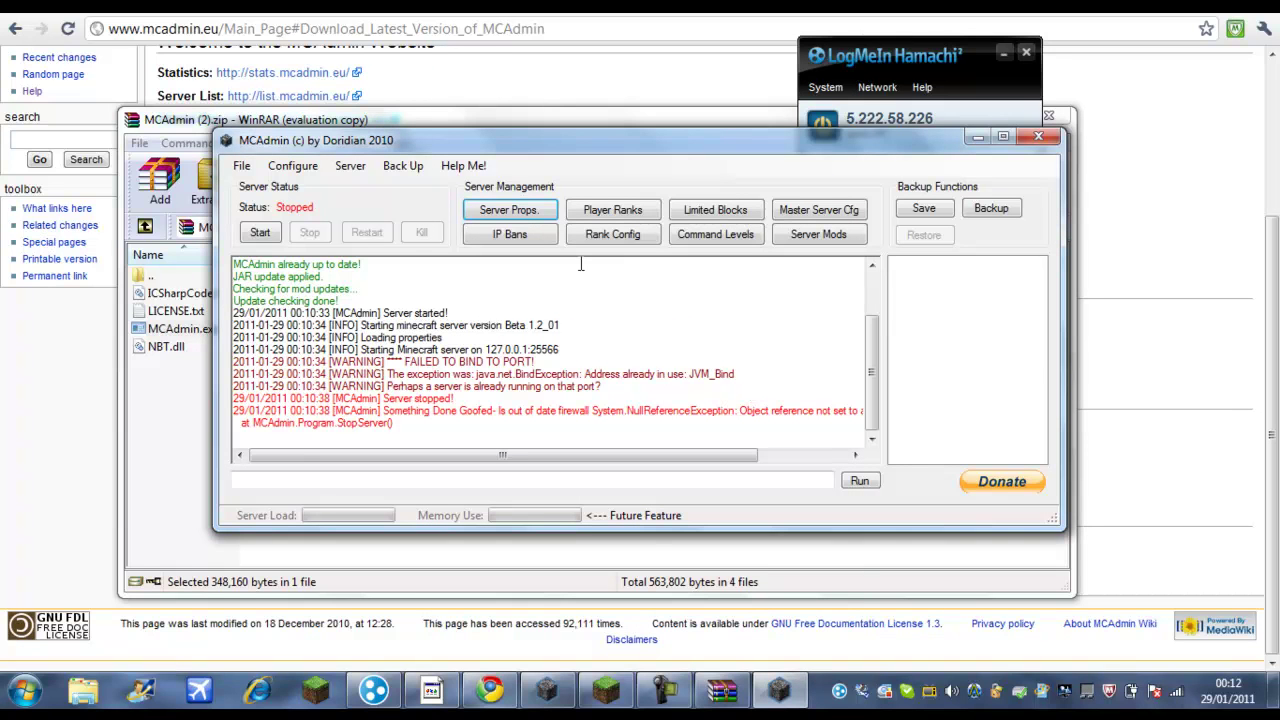
# Step: Try to start the MCAdmin server, and minimise the LogMeIn Hamachi window
pyautogui.click(262, 234)
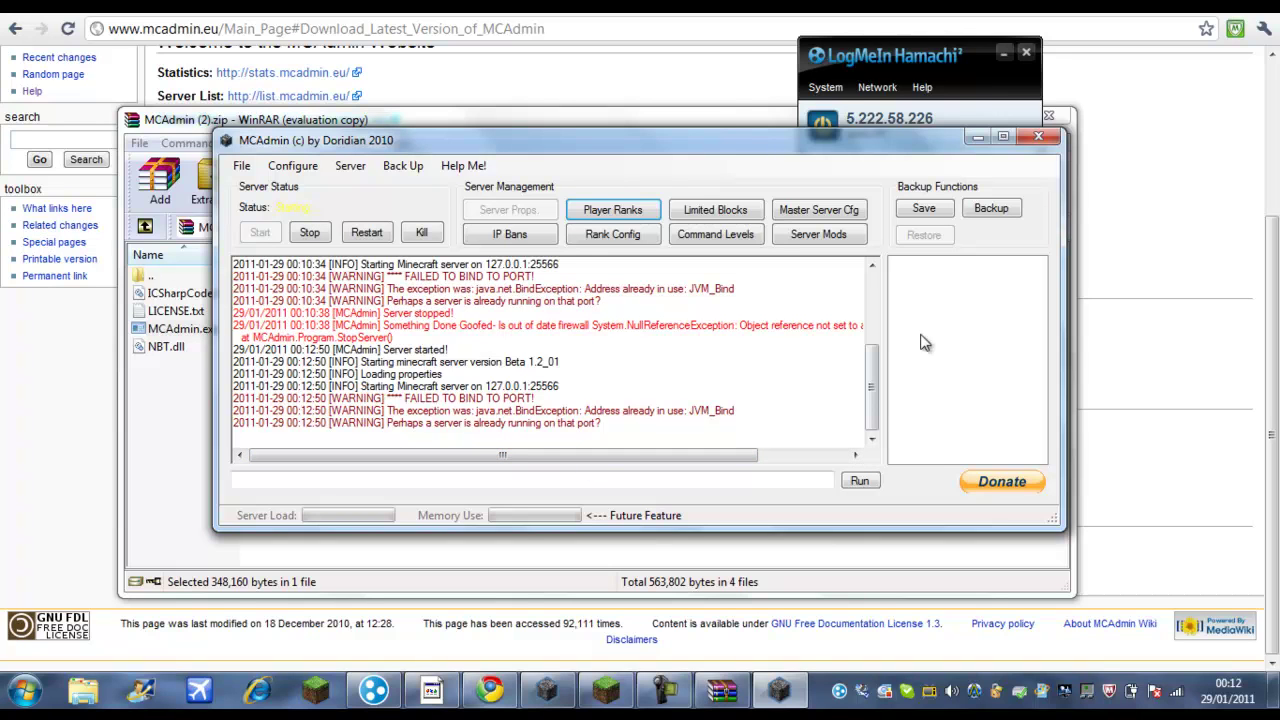
pyautogui.click(1006, 54)
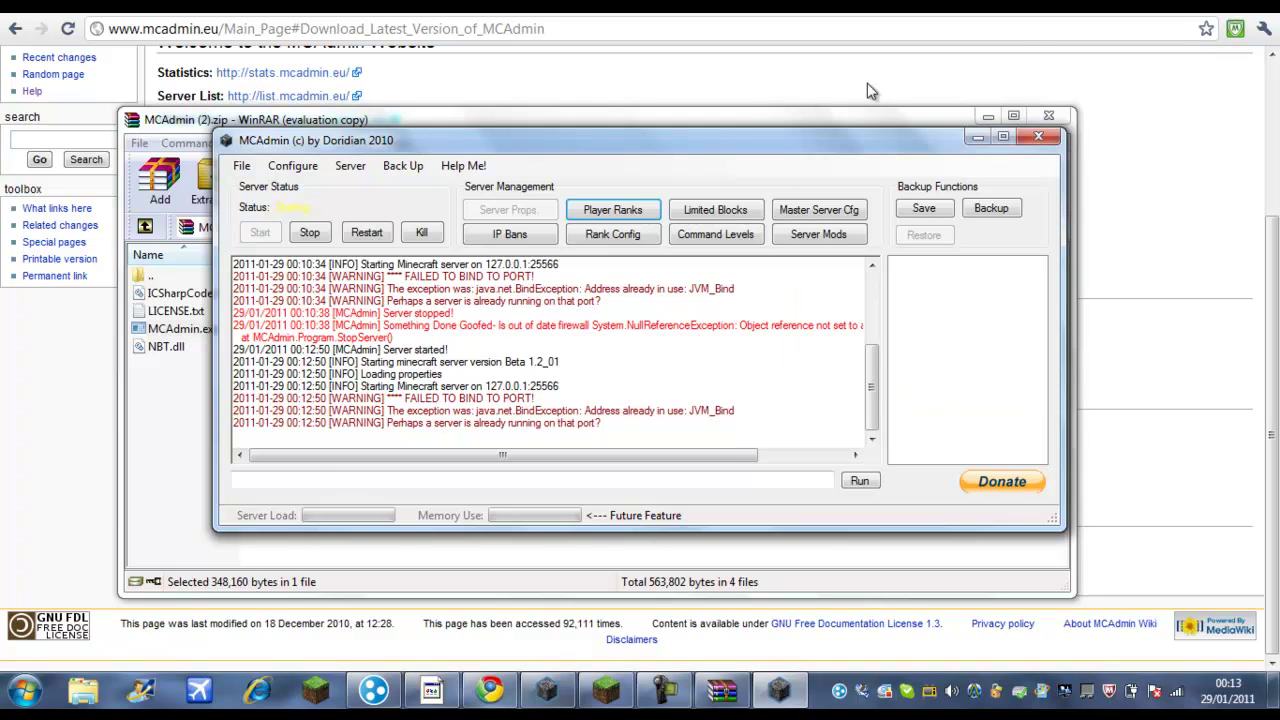
# Step: Switch to the browser, bring up the Runecraft 2.4.3 forum thread, and close the WinRAR window
pyautogui.click(734, 82)
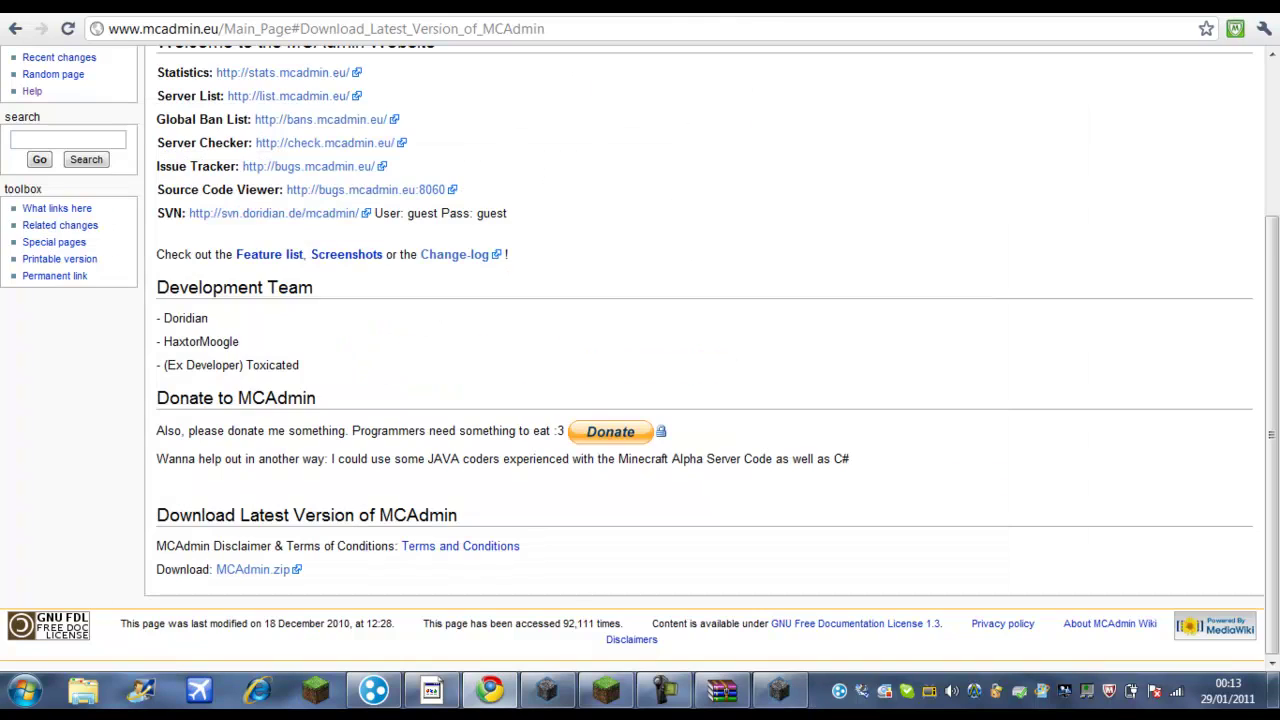
pyautogui.hotkey('ctrl', 'Tab')
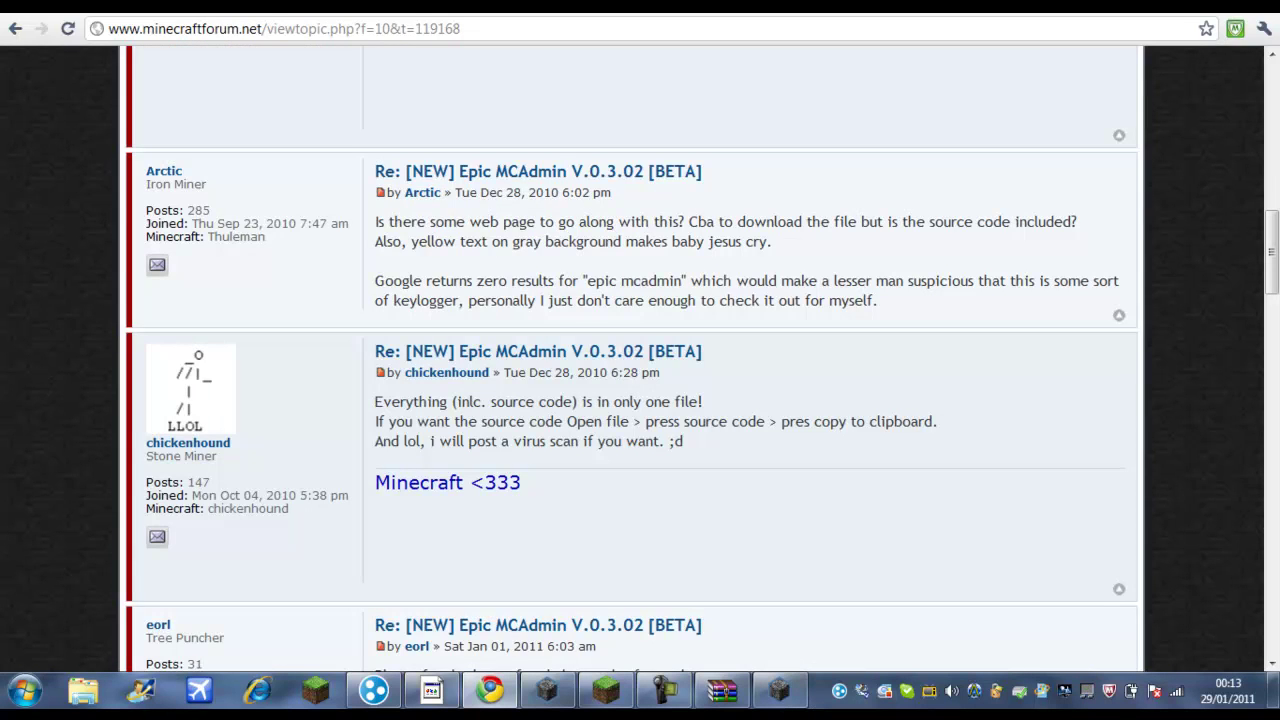
pyautogui.hotkey('ctrl', 'Tab')
pyautogui.hotkey('ctrl', 'shift', 'Tab')
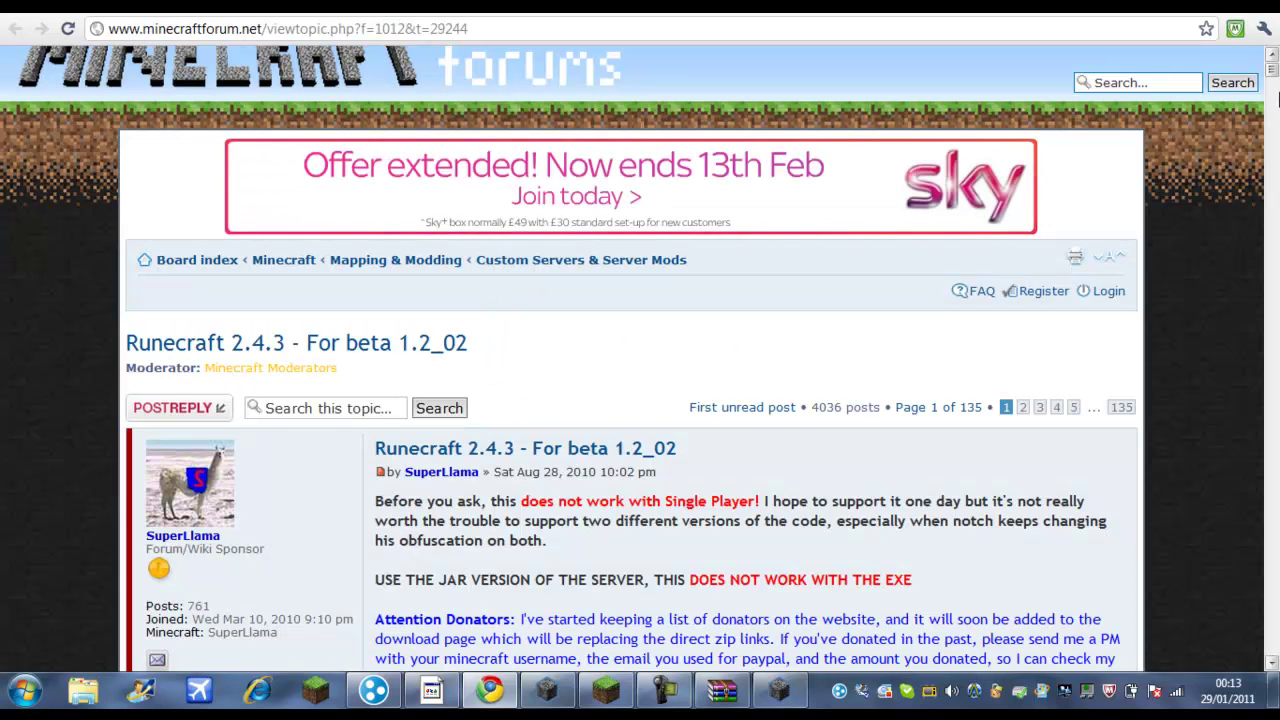
pyautogui.rightClick(738, 698)
pyautogui.click(688, 641)
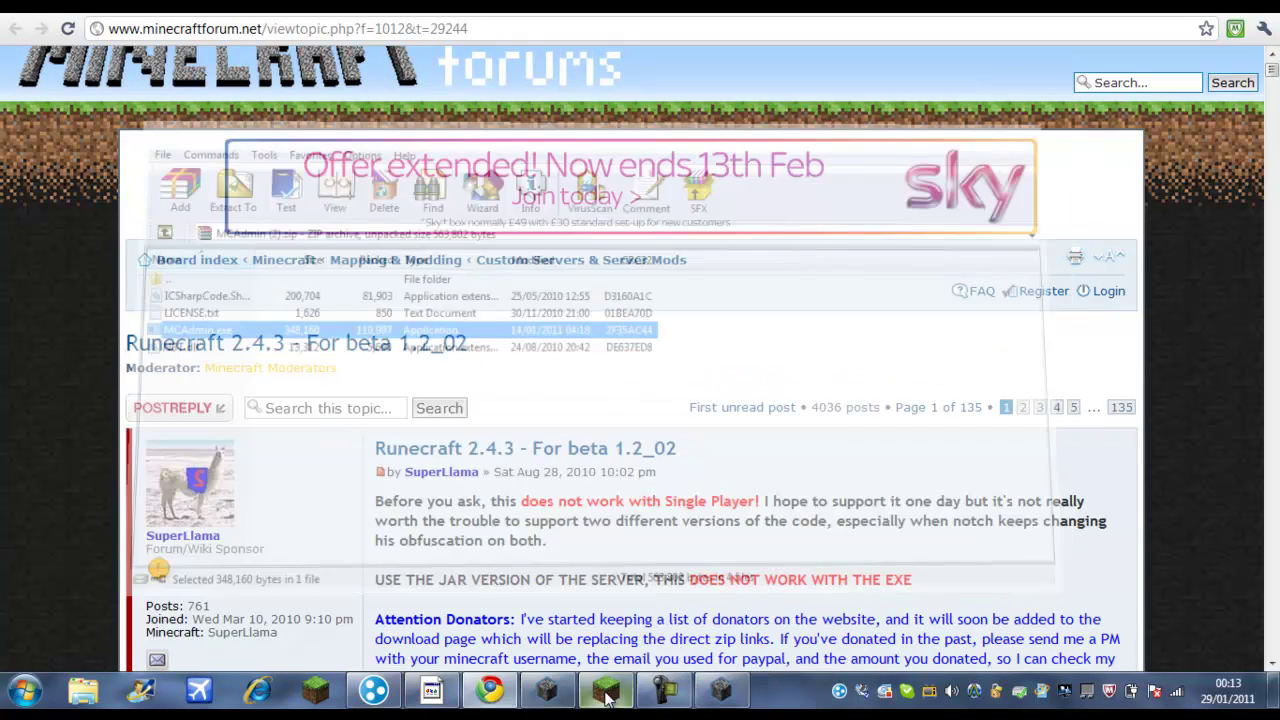
# Step: View the available server modifications in the older MCAdmin window, and return to the Runecraft forum thread
pyautogui.click(545, 700)
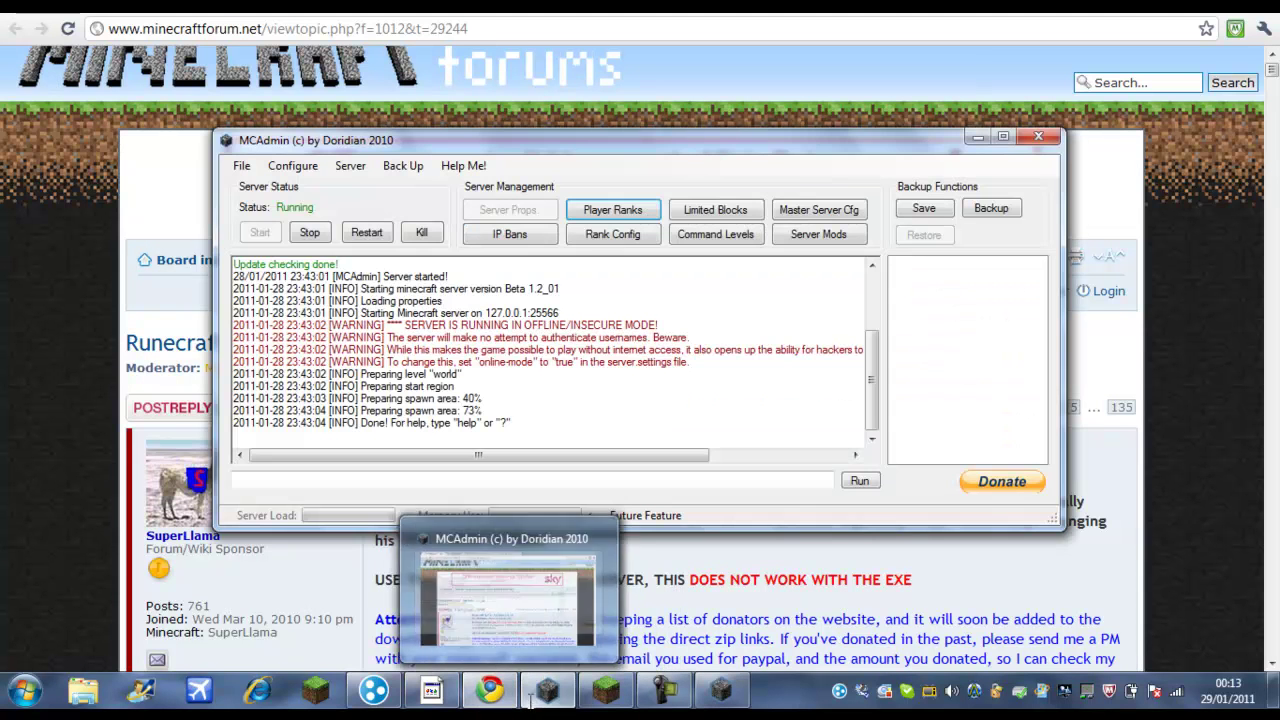
pyautogui.click(818, 234)
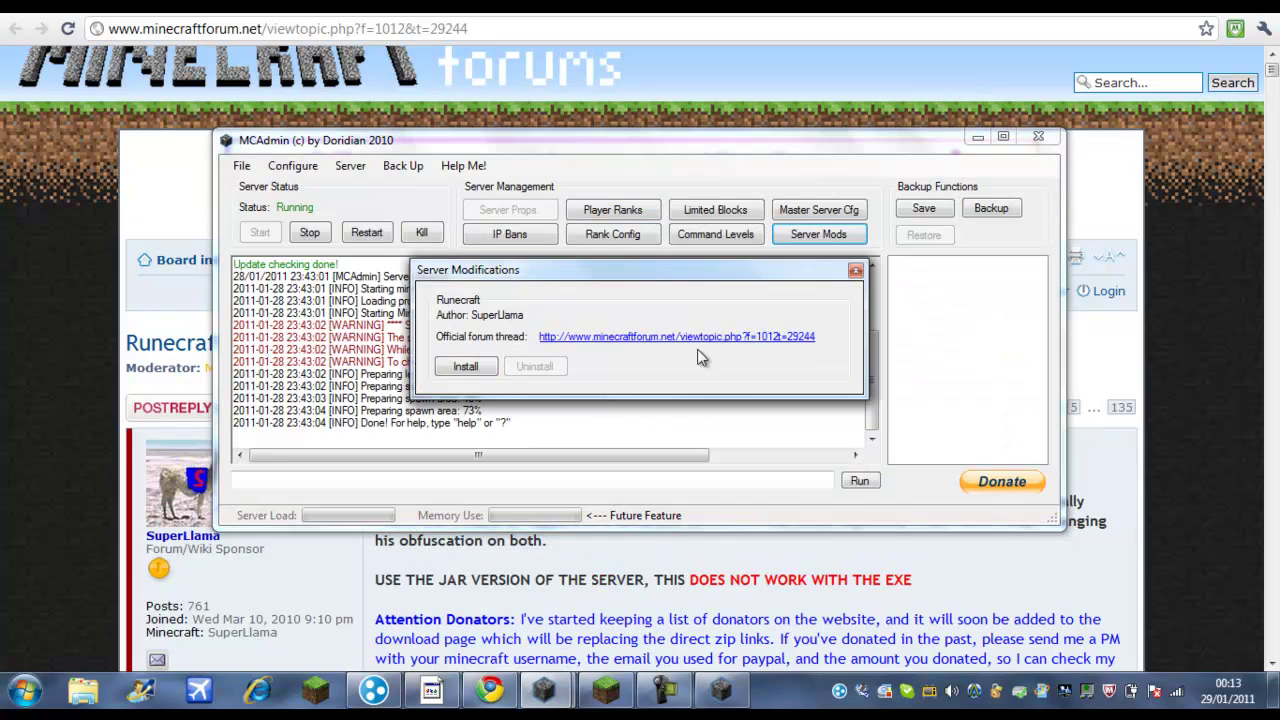
pyautogui.click(855, 270)
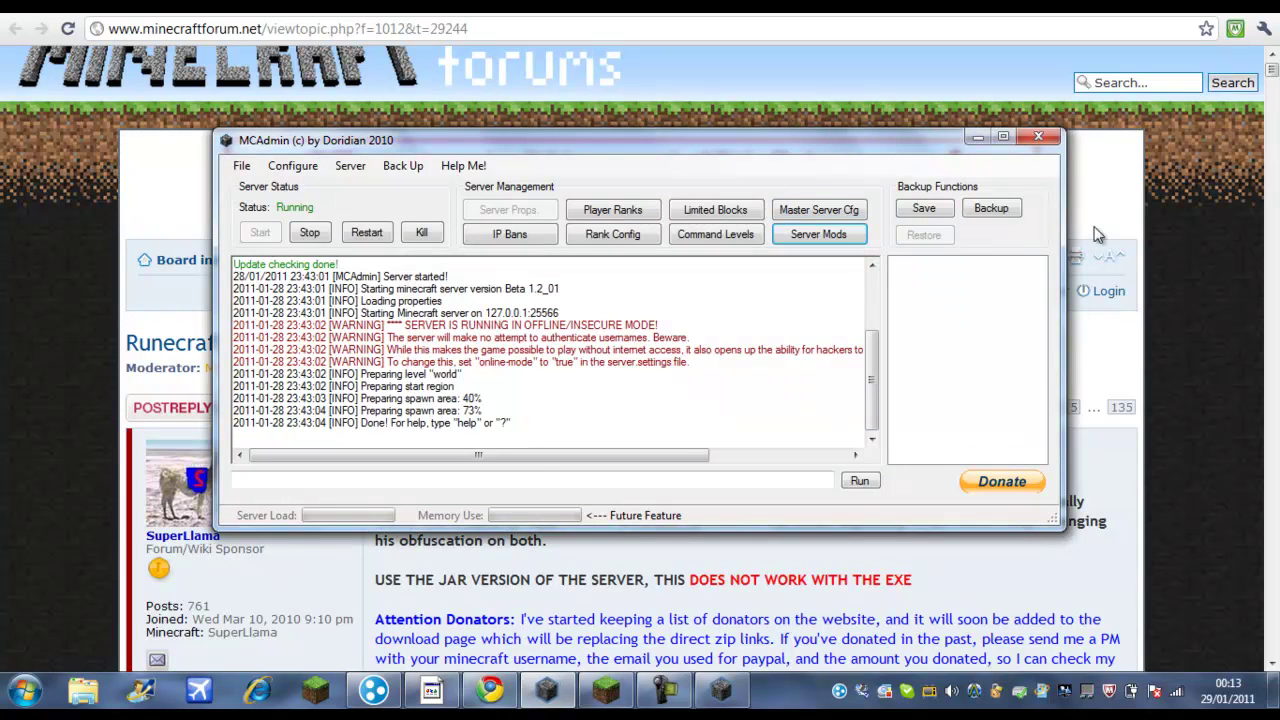
pyautogui.click(1200, 314)
pyautogui.moveTo(1272, 68)
pyautogui.mouseDown()
pyautogui.moveTo(1275, 151)
pyautogui.moveTo(1274, 62)
pyautogui.mouseUp()
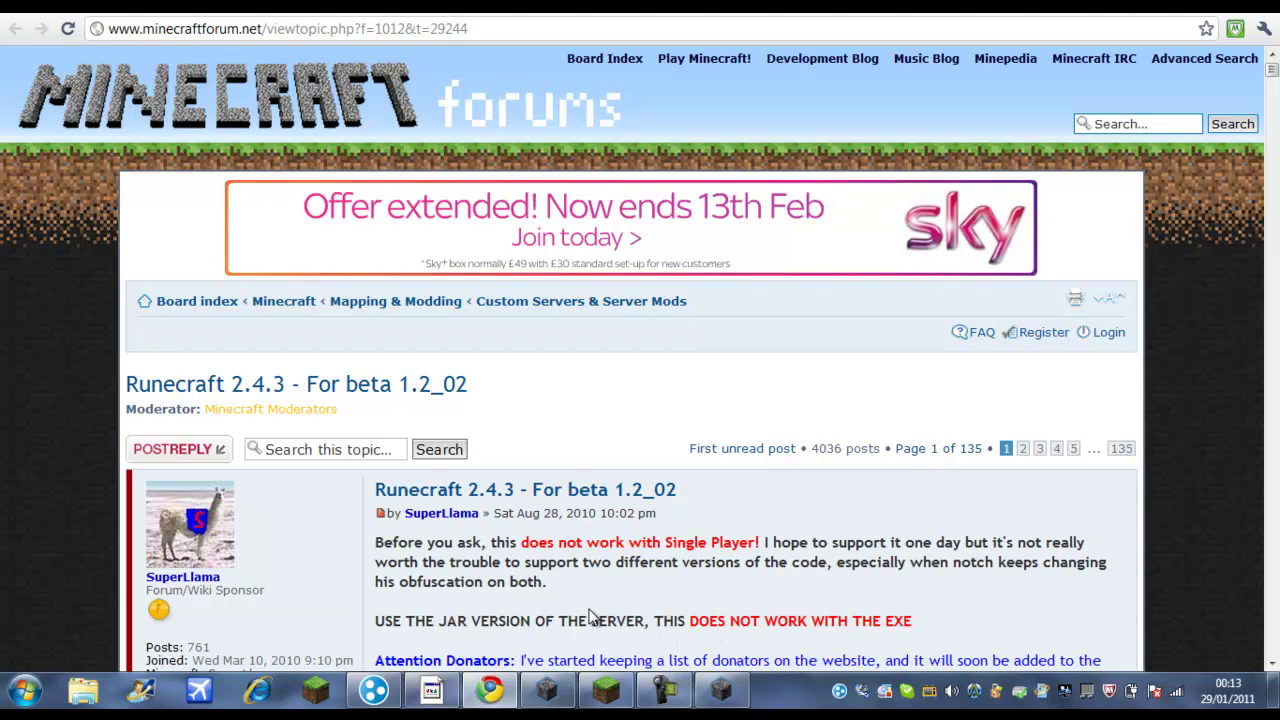
# Step: Close the older MCAdmin window whose server is still running
pyautogui.click(534, 695)
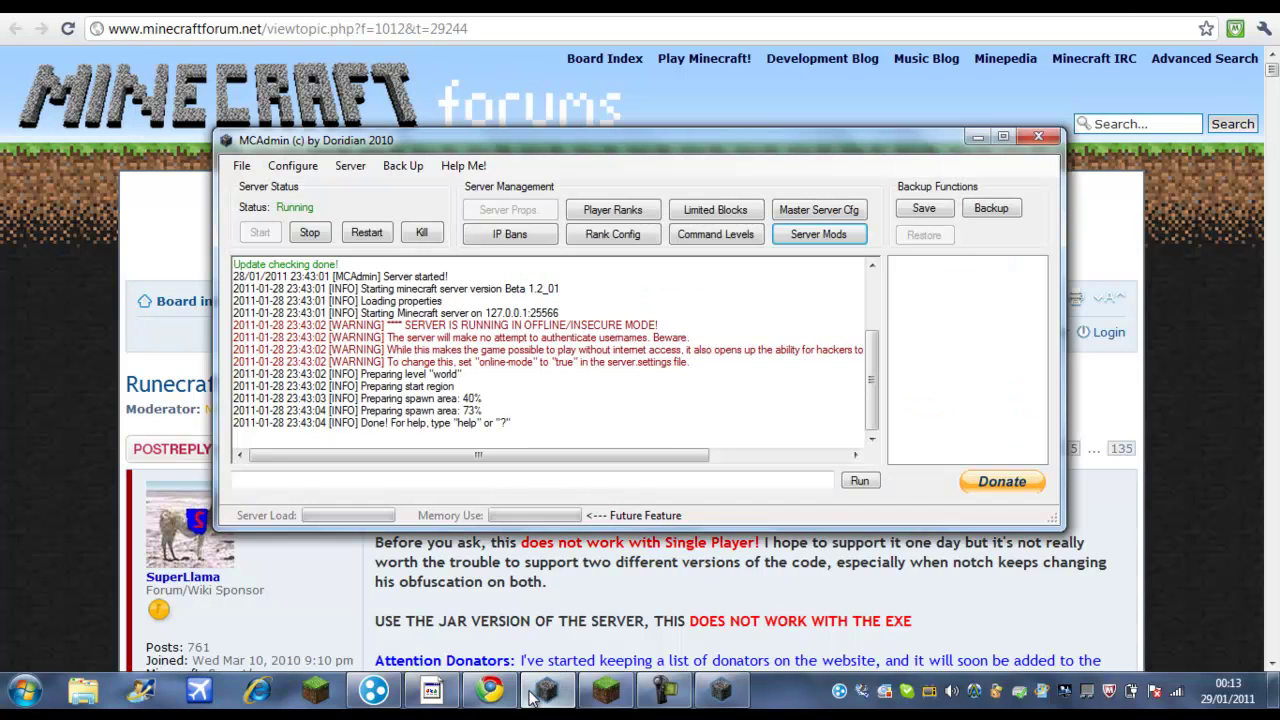
pyautogui.rightClick(531, 695)
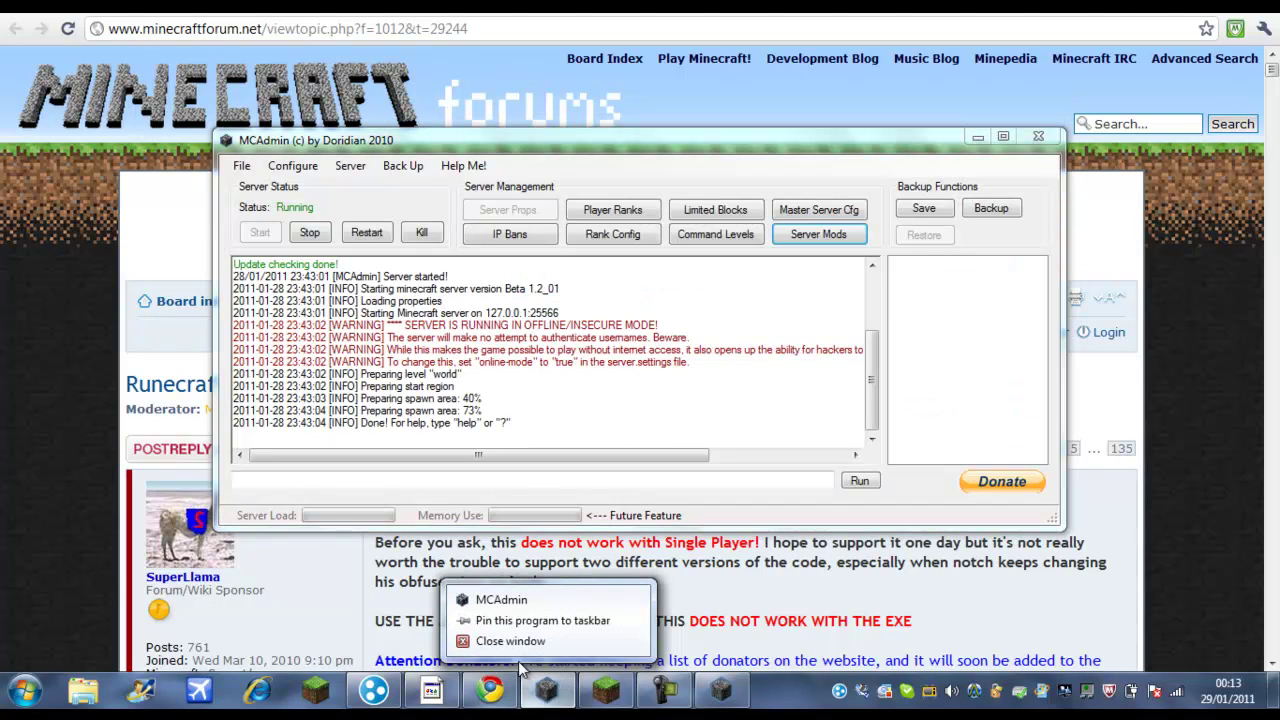
pyautogui.click(547, 648)
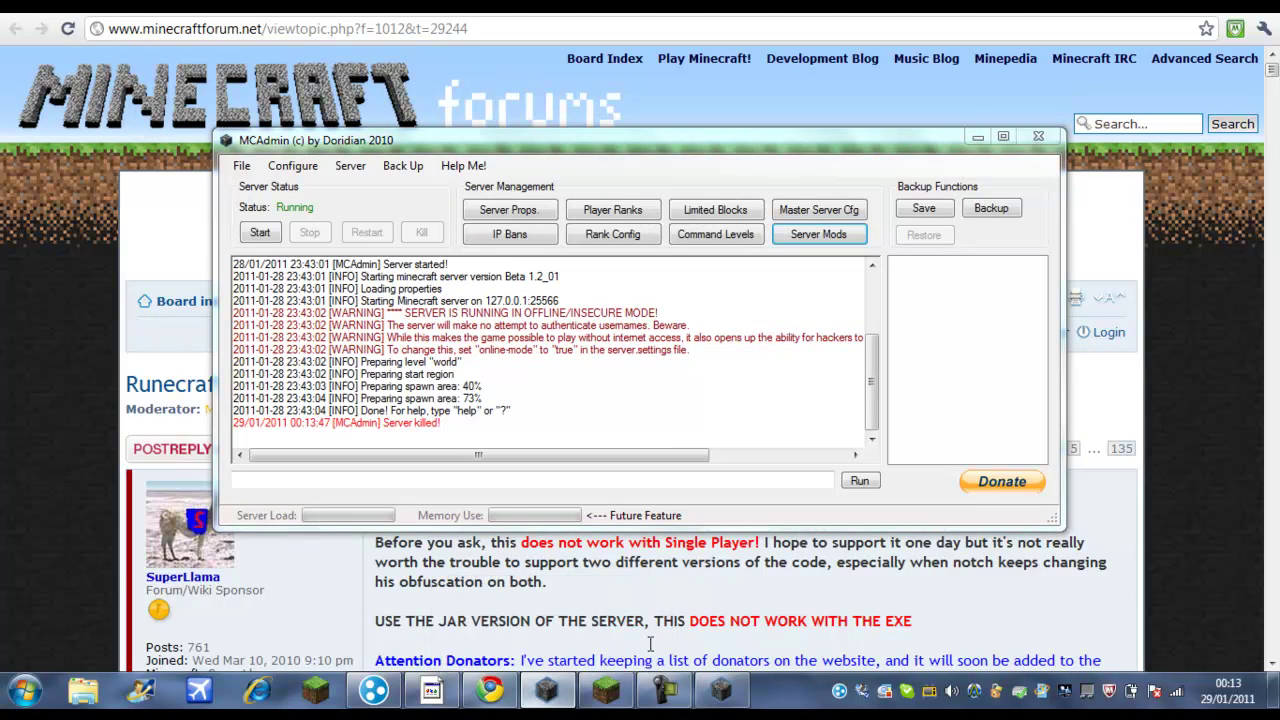
# Step: Stop the server in the remaining MCAdmin window and start it again
pyautogui.click(664, 692)
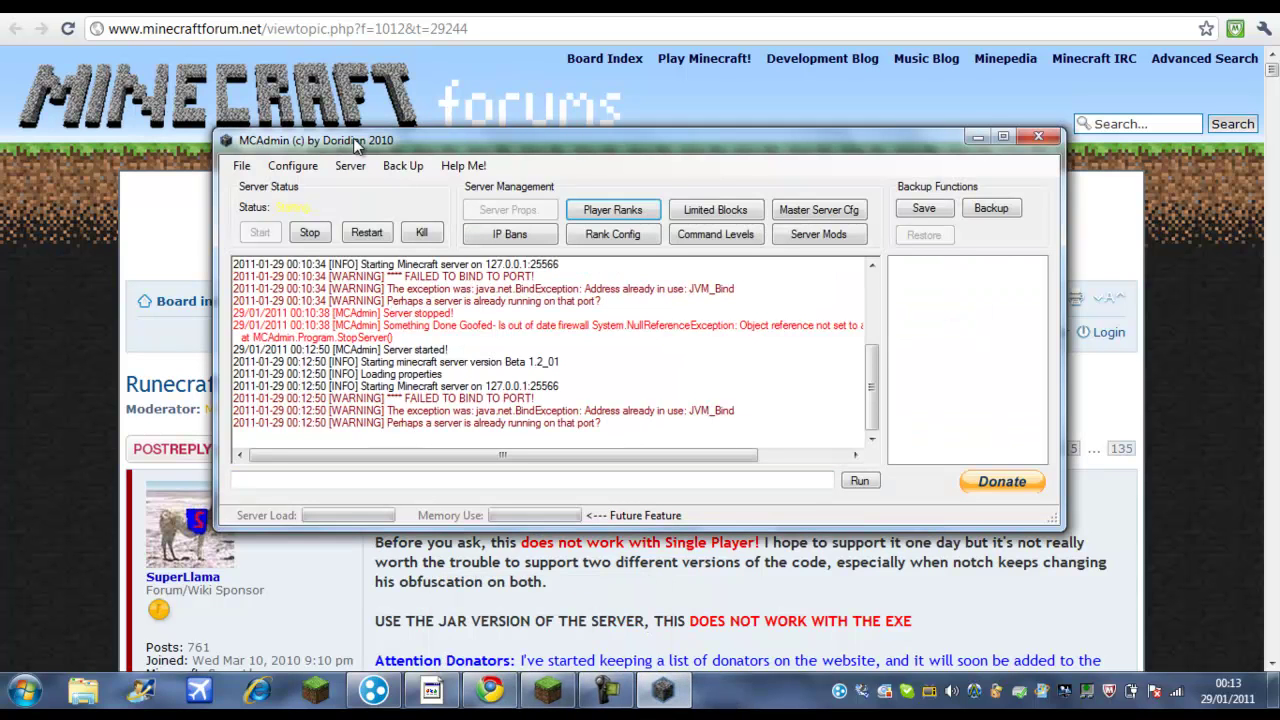
pyautogui.click(312, 233)
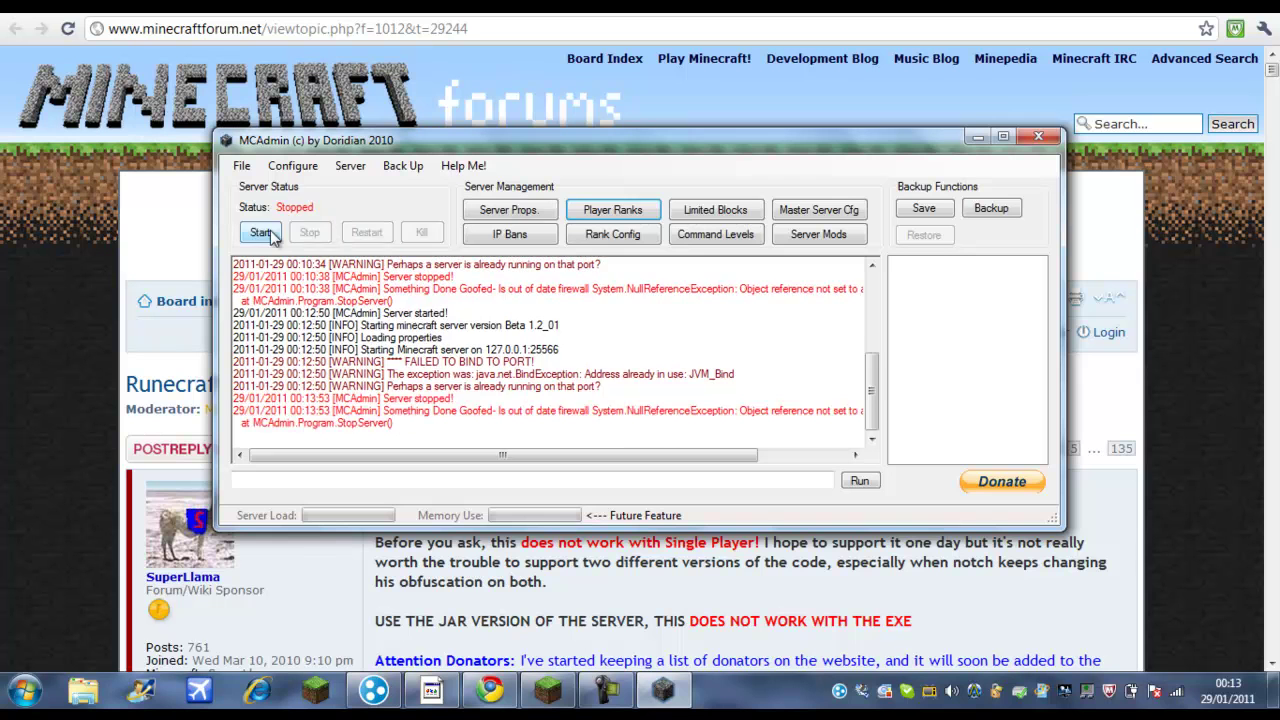
pyautogui.click(270, 234)
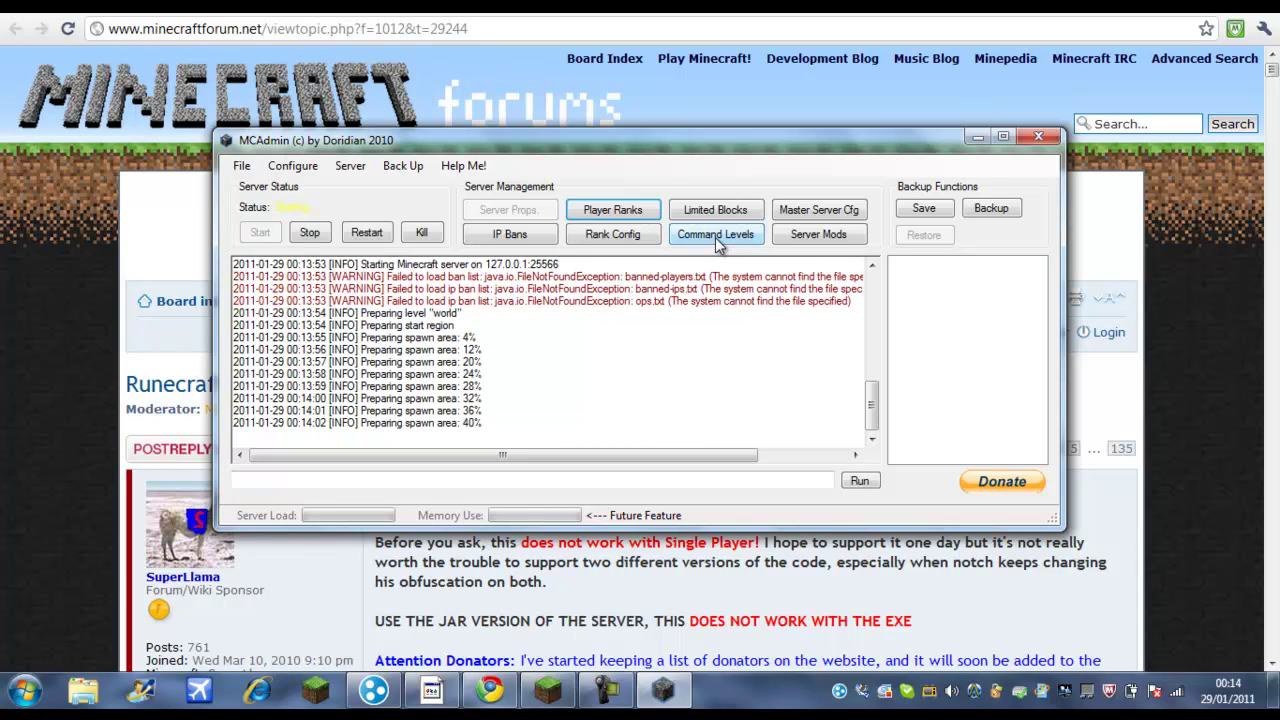
pyautogui.click(290, 166)
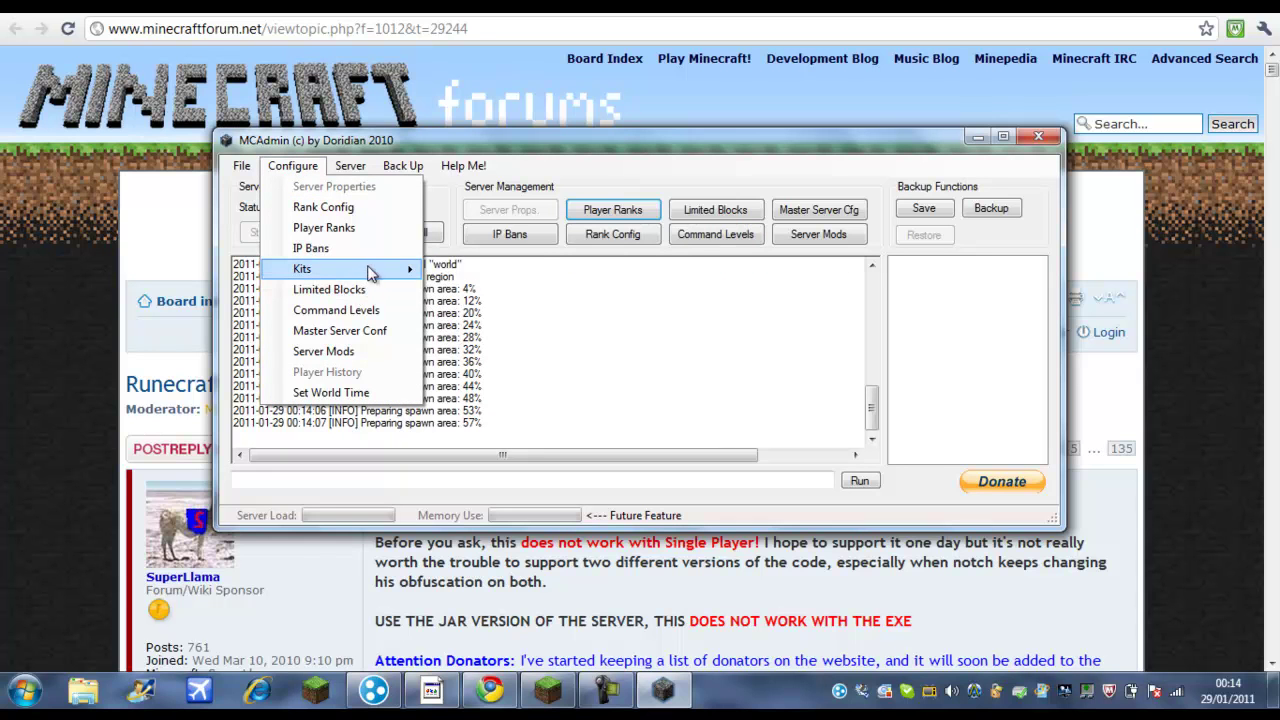
pyautogui.click(676, 394)
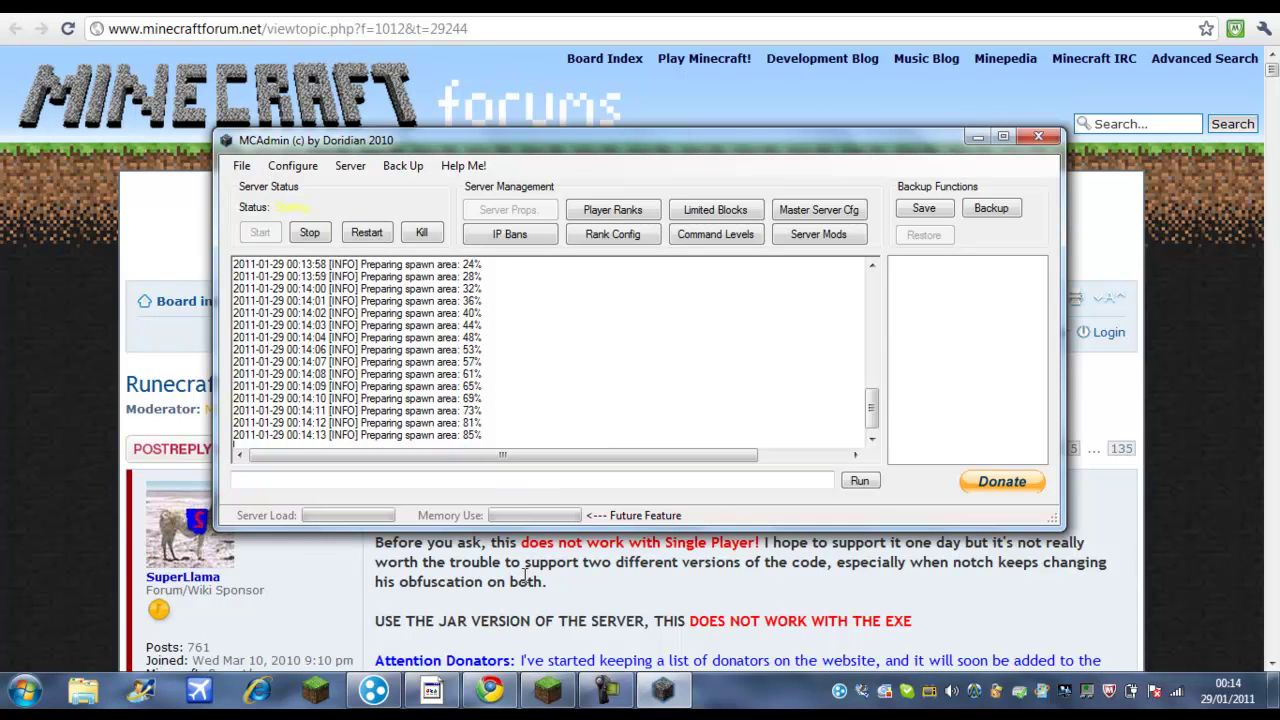
# Step: Switch to LogMeIn Hamachi, take the Bloxcraft network offline, and bring it back online
pyautogui.click(374, 690)
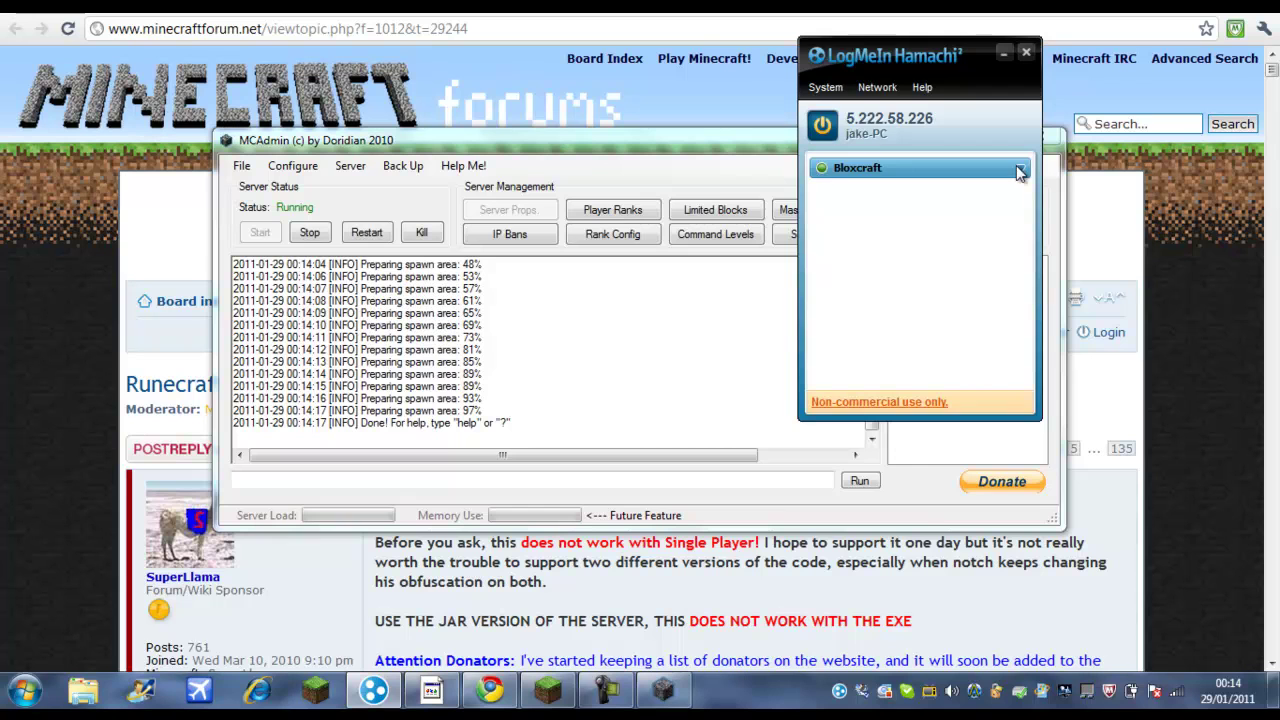
pyautogui.click(1019, 172)
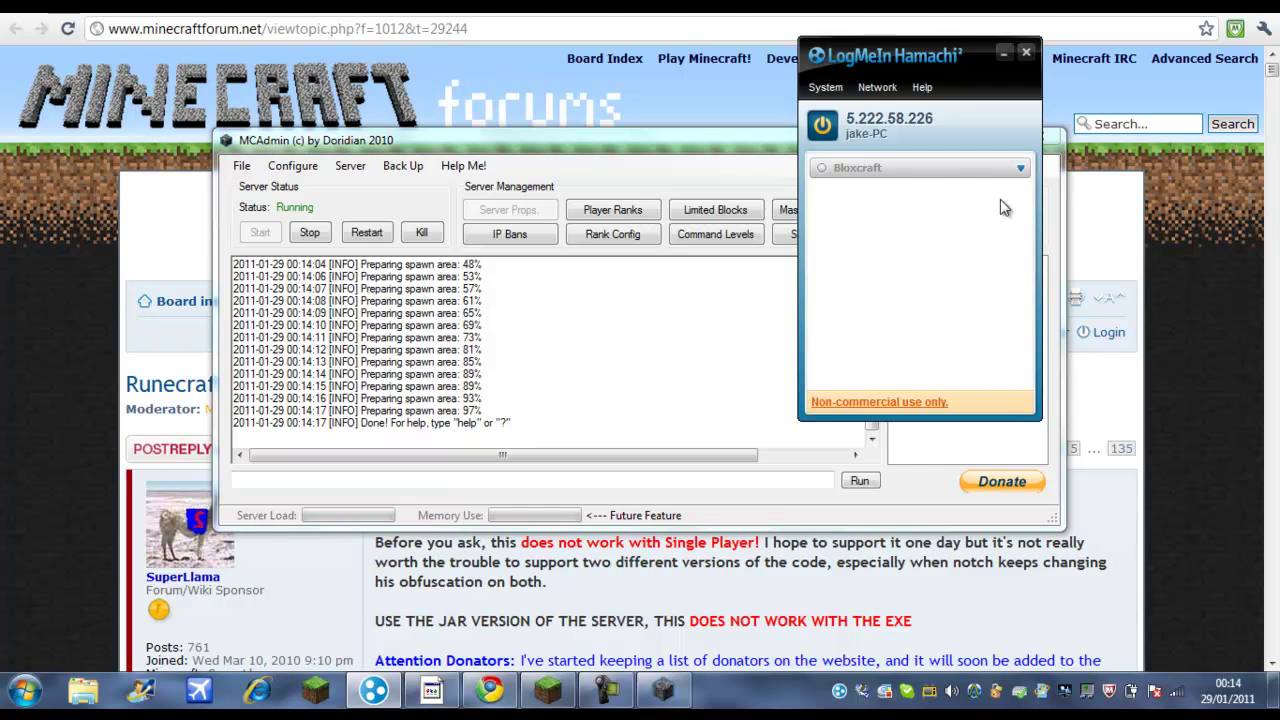
pyautogui.doubleClick(932, 175)
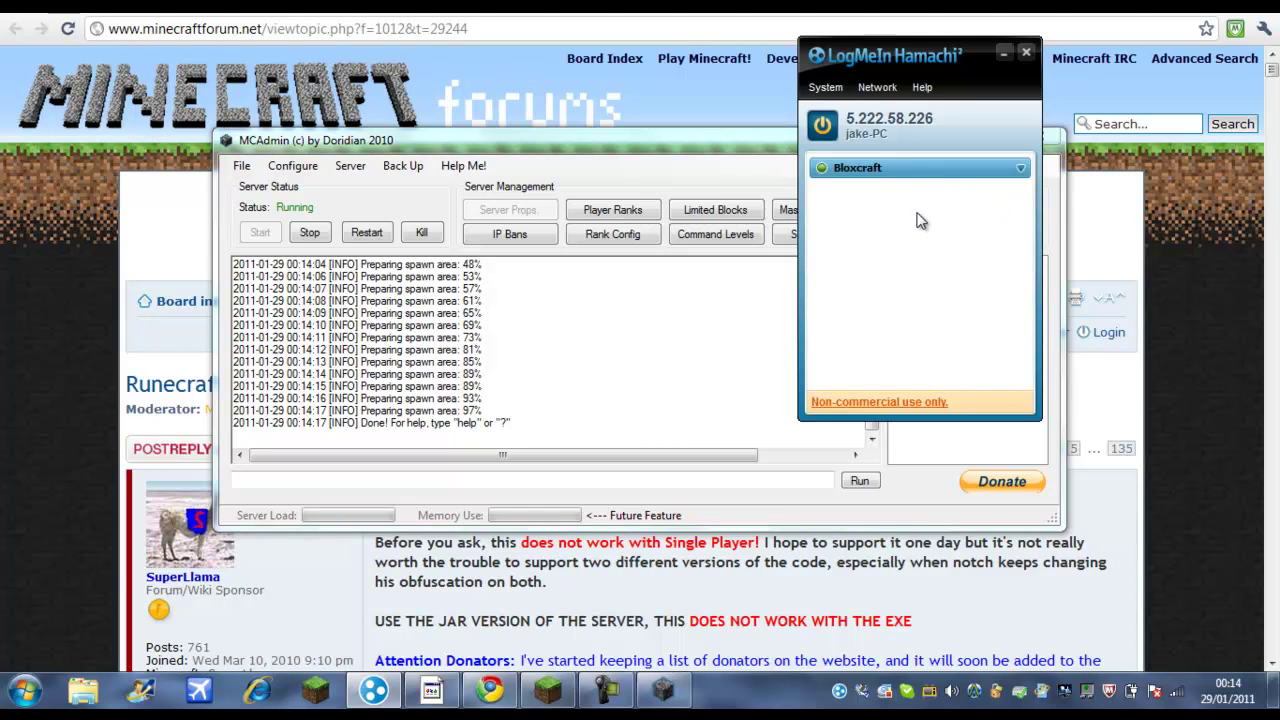
# Step: Switch to Minecraft, clear the server address on the Play Multiplayer screen, and move the game window lower on the desktop
pyautogui.click(591, 354)
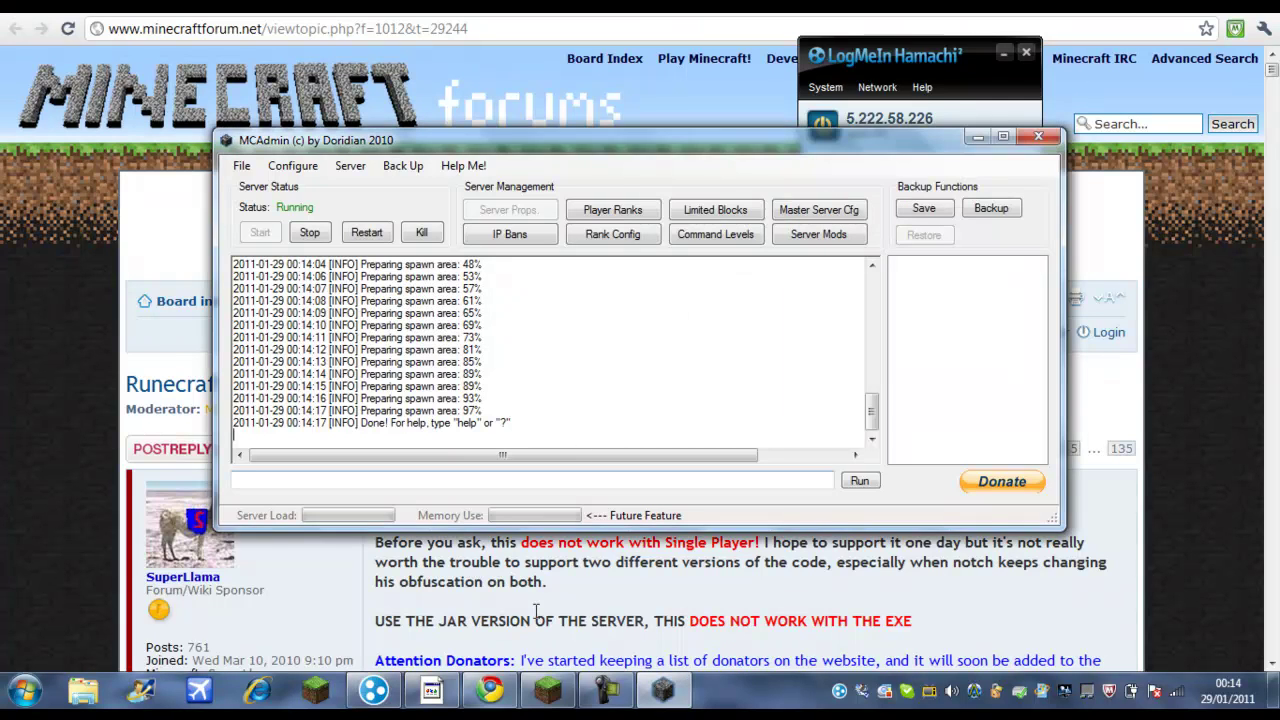
pyautogui.click(547, 690)
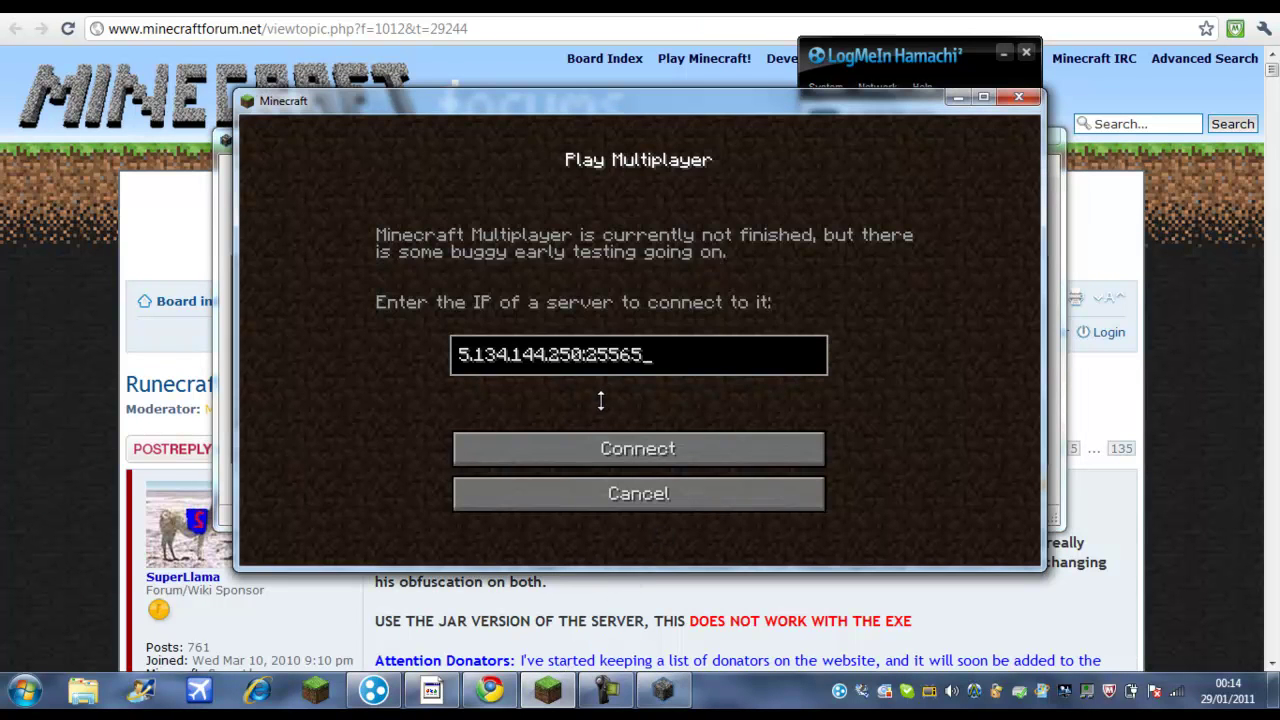
pyautogui.press('BackSpace')
pyautogui.press('BackSpace')
pyautogui.press('BackSpace')
pyautogui.press('BackSpace')
pyautogui.press('BackSpace')
pyautogui.press('BackSpace')
pyautogui.press('BackSpace')
pyautogui.press('BackSpace')
pyautogui.press('BackSpace')
pyautogui.press('BackSpace')
pyautogui.press('BackSpace')
pyautogui.press('BackSpace')
pyautogui.press('BackSpace')
pyautogui.press('BackSpace')
pyautogui.press('BackSpace')
pyautogui.press('BackSpace')
pyautogui.press('BackSpace')
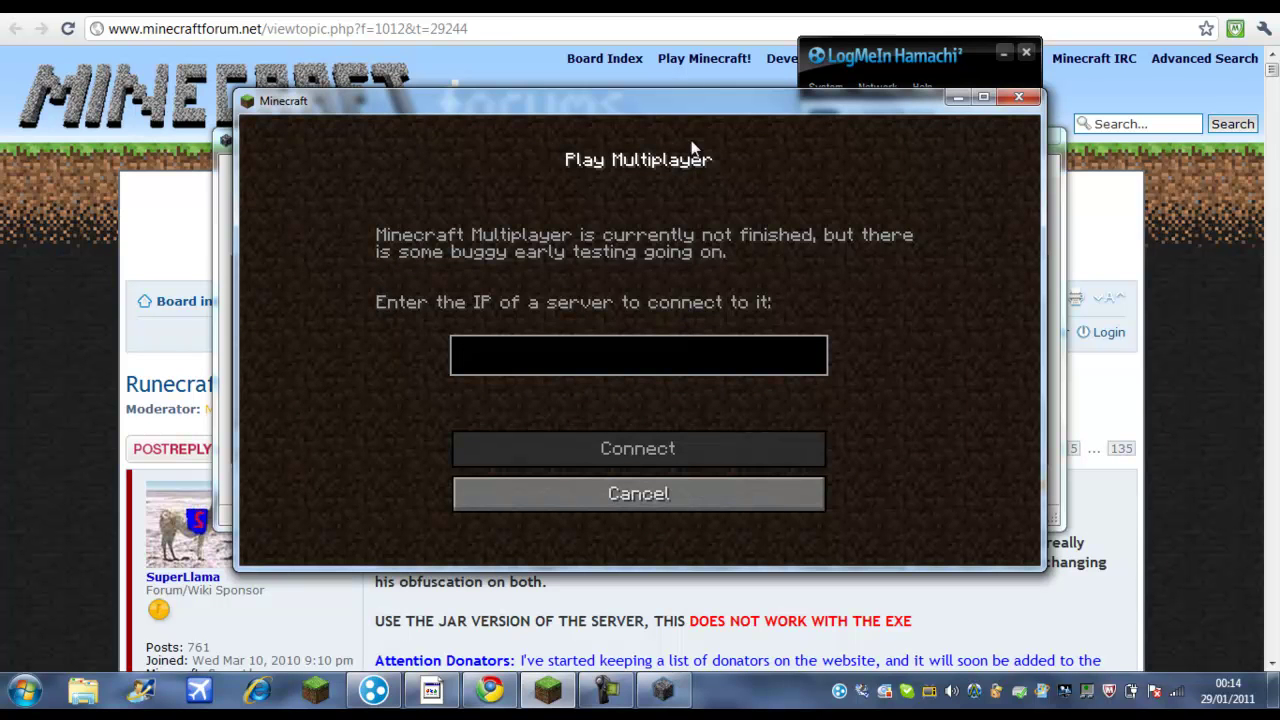
pyautogui.moveTo(690, 105); pyautogui.dragTo(670, 413)
# Step: Switch to LogMeIn Hamachi, open the dialog for joining an existing network, and close it without joining
pyautogui.click(555, 327)
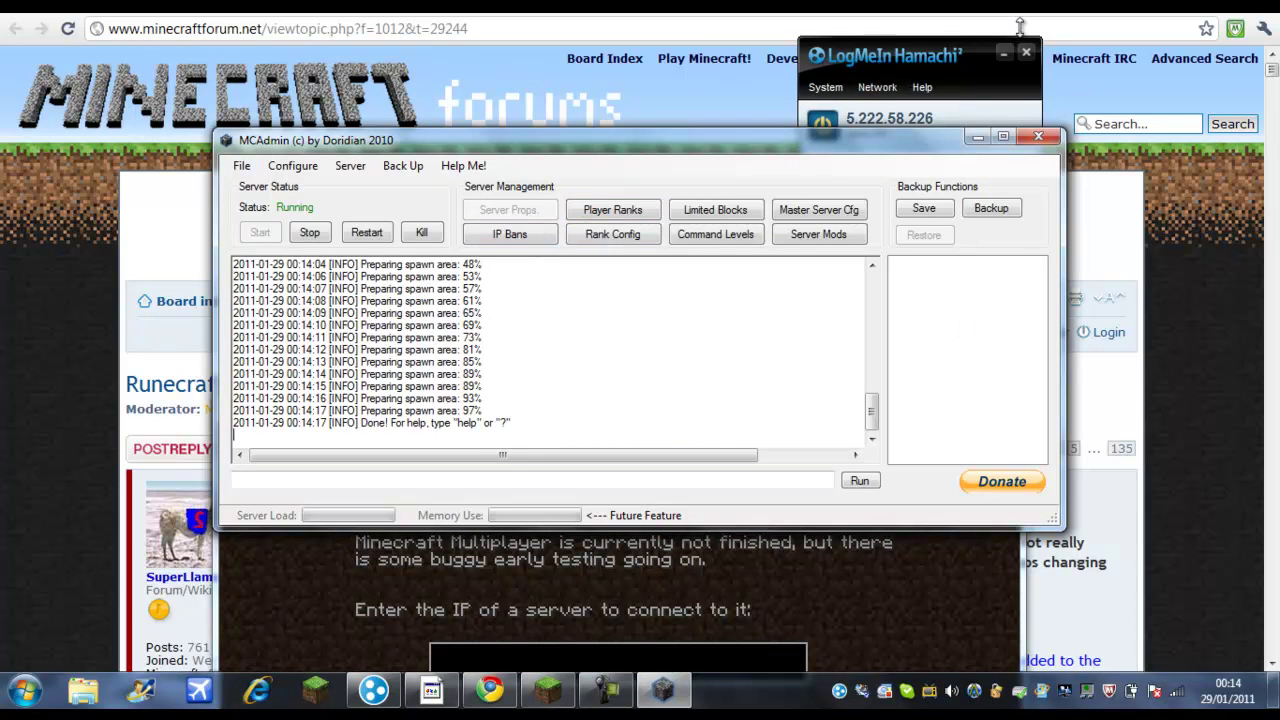
pyautogui.click(1004, 94)
pyautogui.click(877, 87)
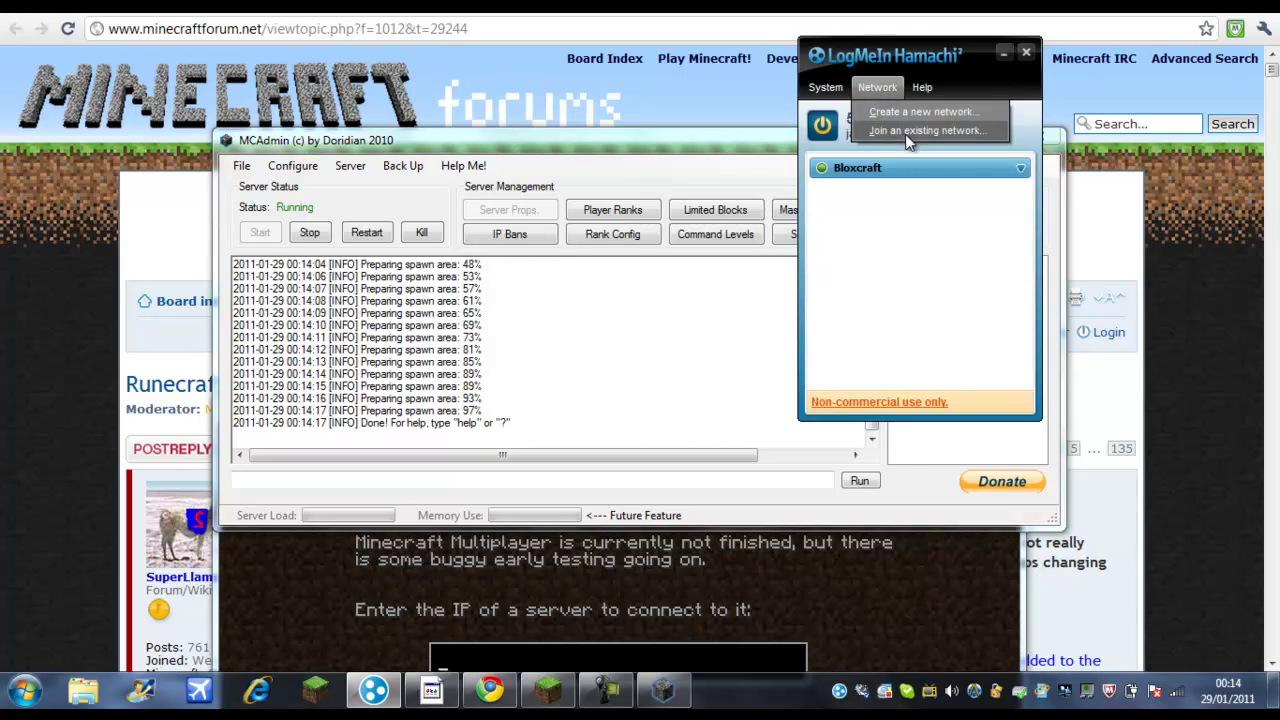
pyautogui.click(895, 127)
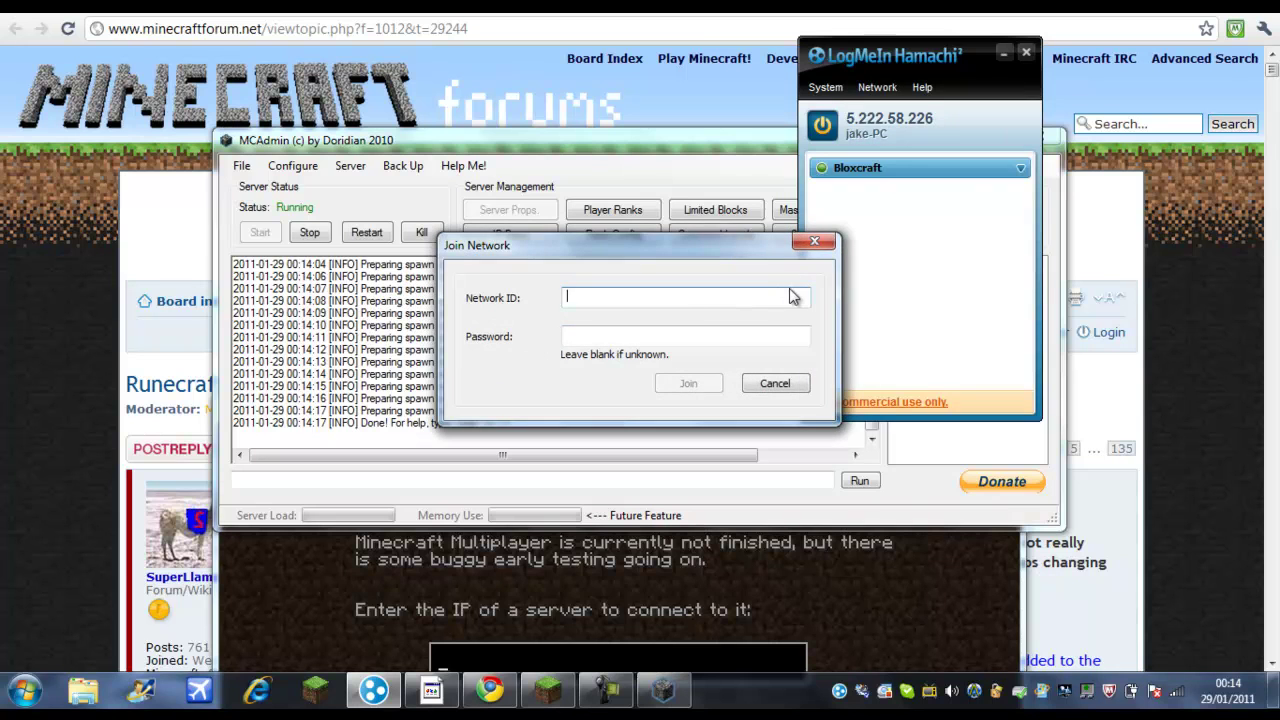
pyautogui.click(814, 244)
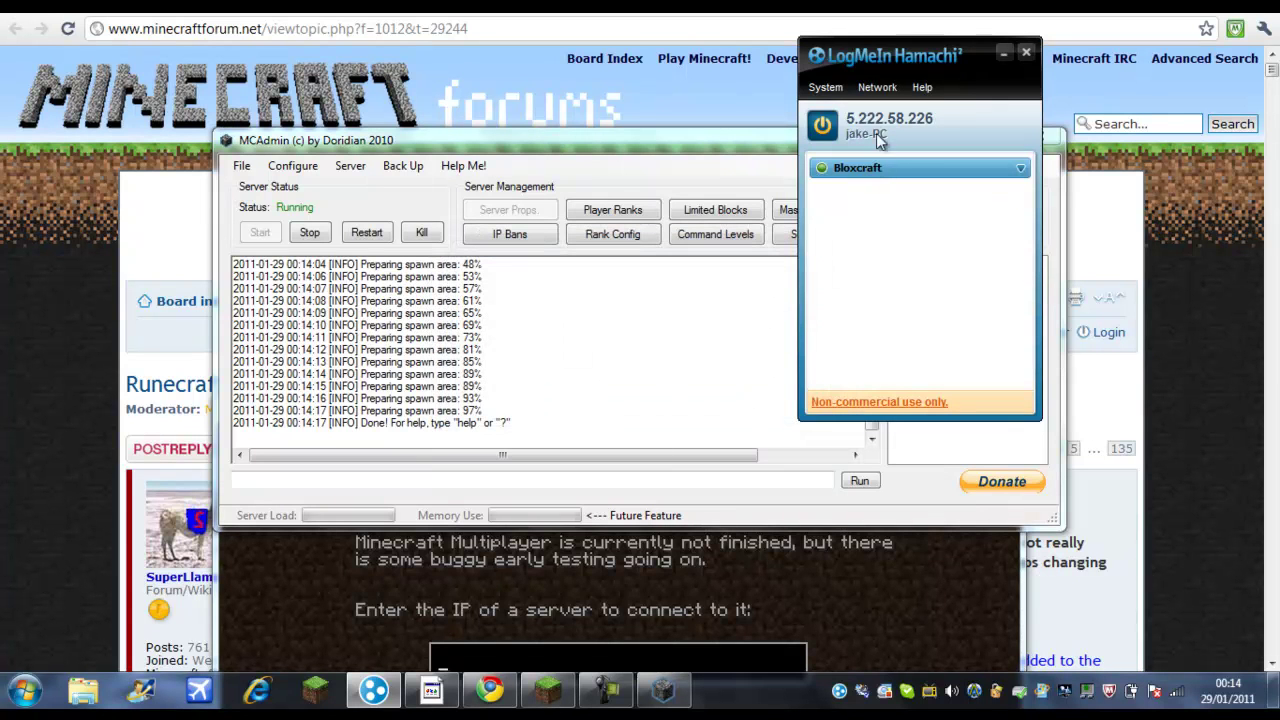
# Step: Switch to Minecraft, move its window clear of Hamachi, and connect to the server at 5.222.58.226
pyautogui.click(688, 542)
pyautogui.moveTo(715, 412); pyautogui.dragTo(465, 90)
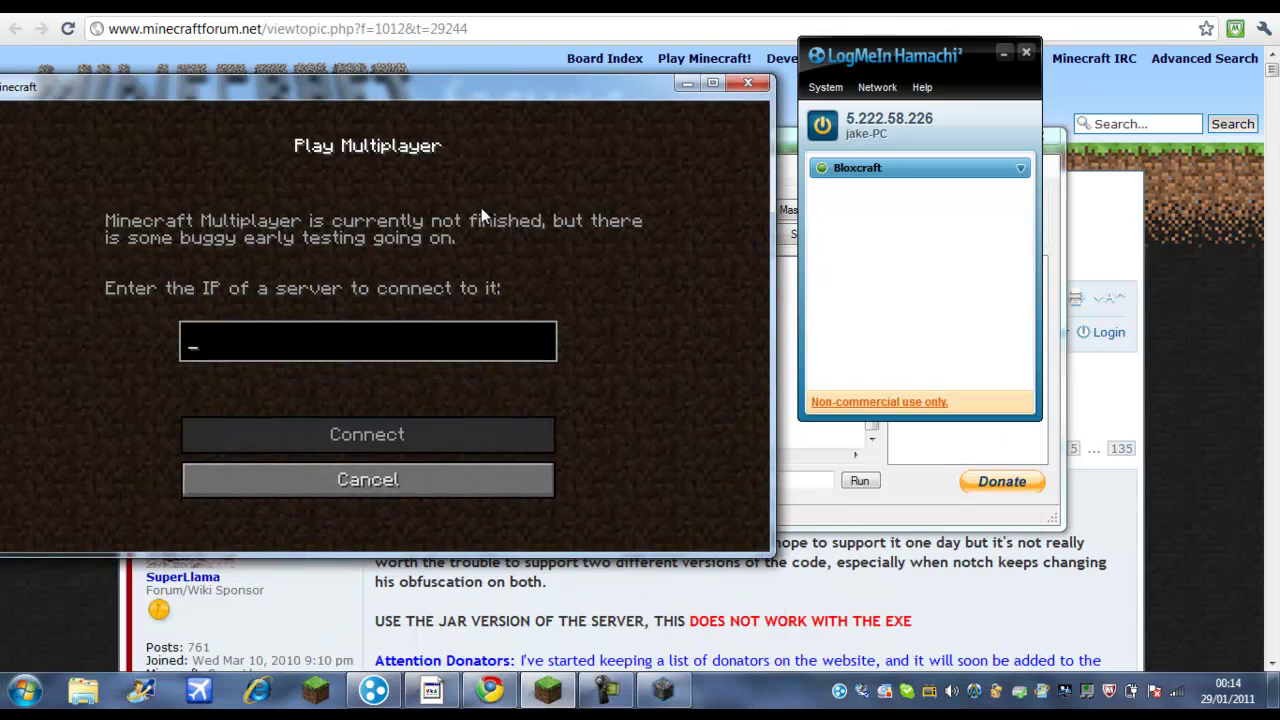
pyautogui.write('5.222.')
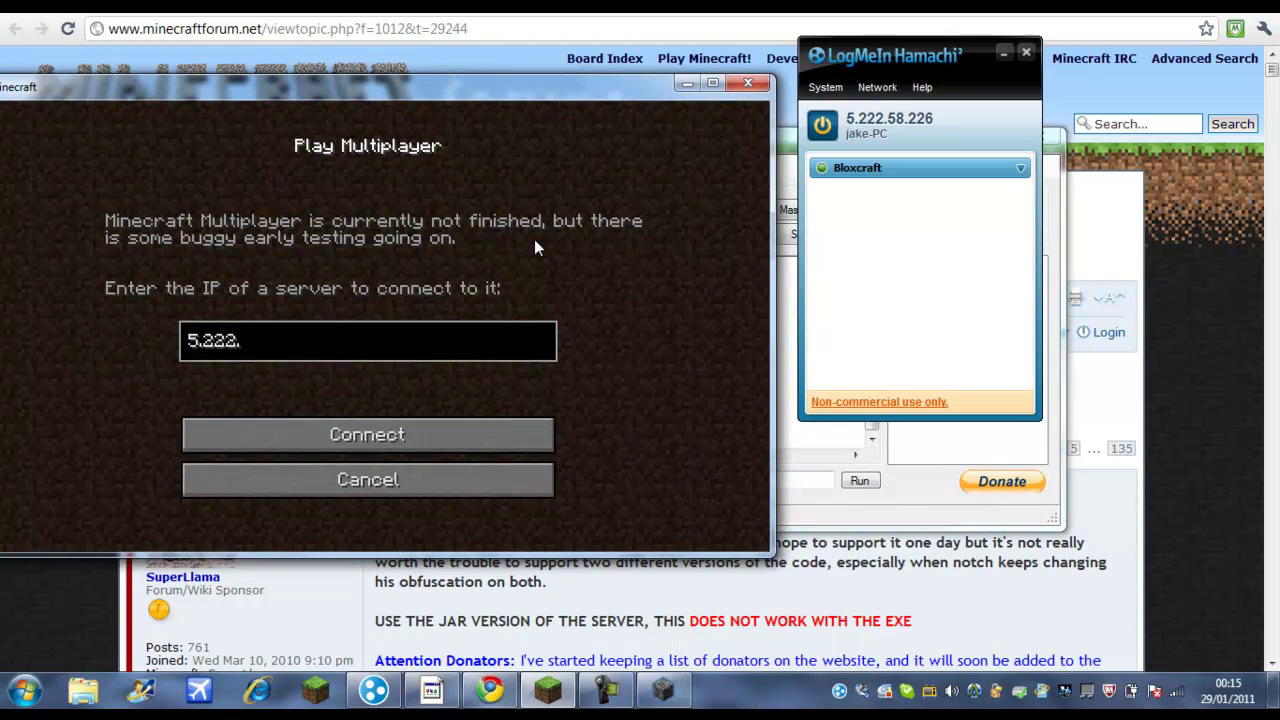
pyautogui.write('58.226')
pyautogui.press('Return')
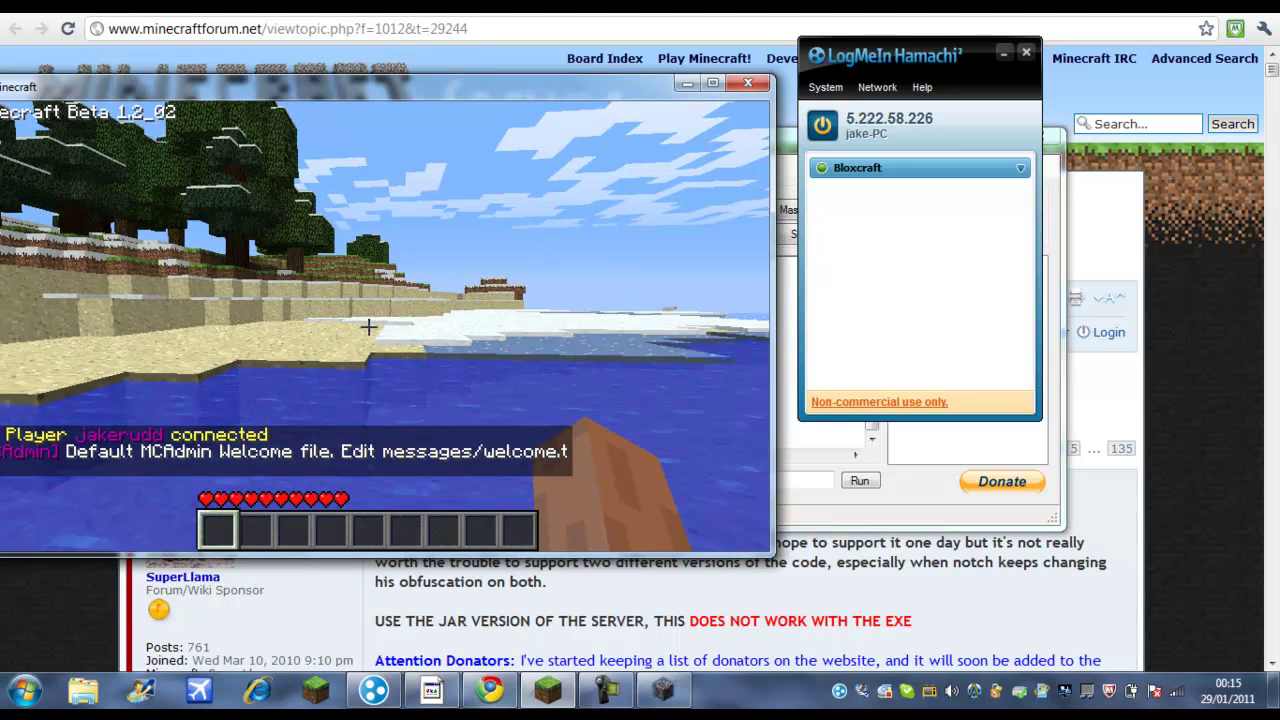
# Step: Walk around the snowy shore of the server world, and close Minecraft
pyautogui.press('w')
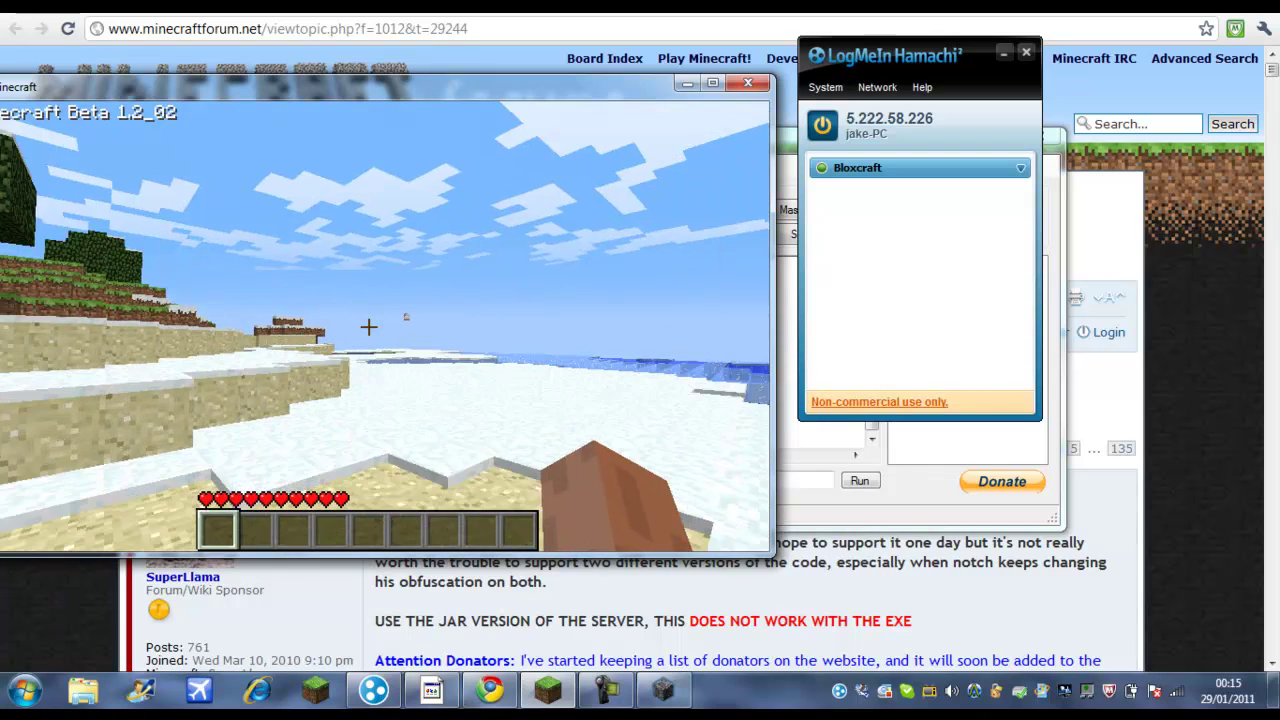
pyautogui.press('w')
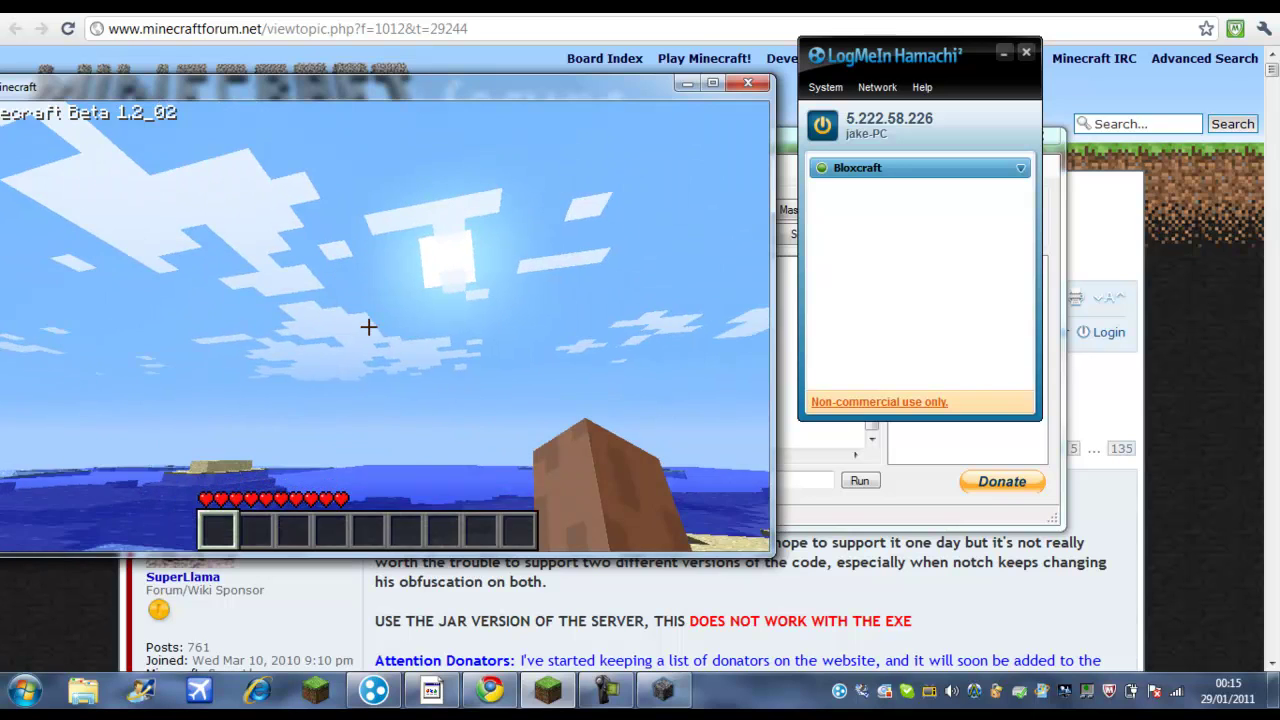
pyautogui.press('super')
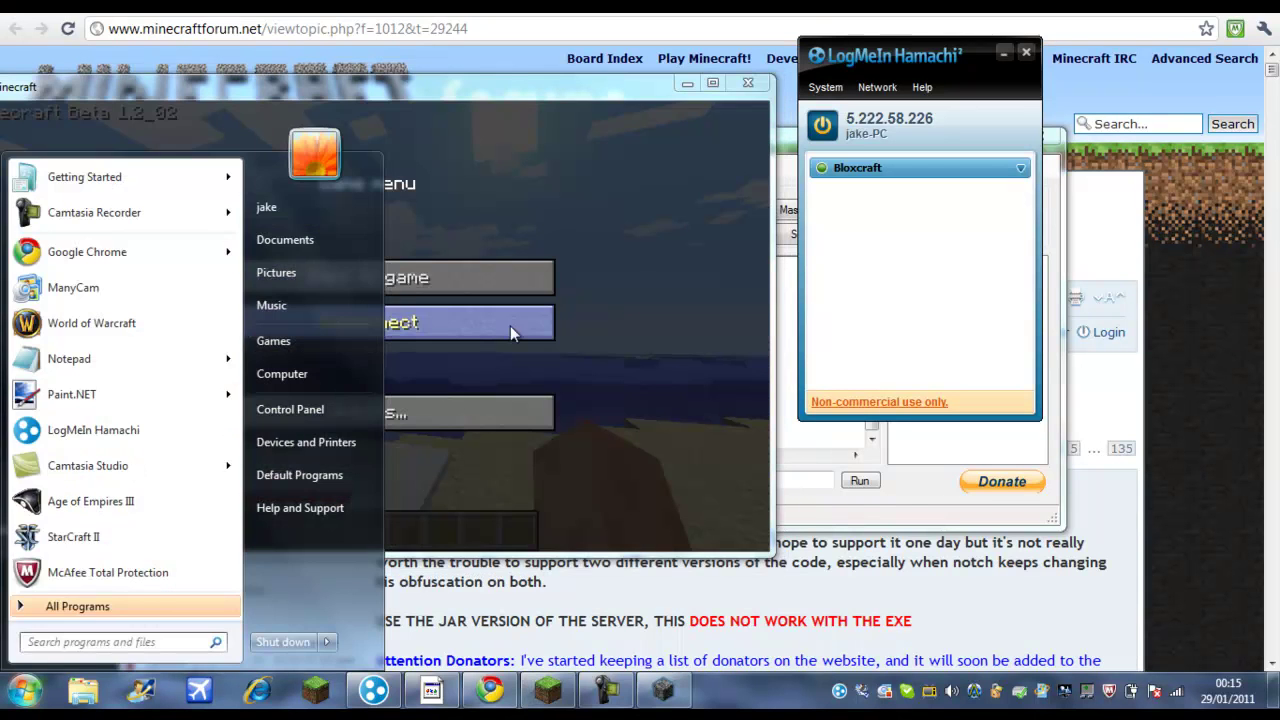
pyautogui.click(627, 330)
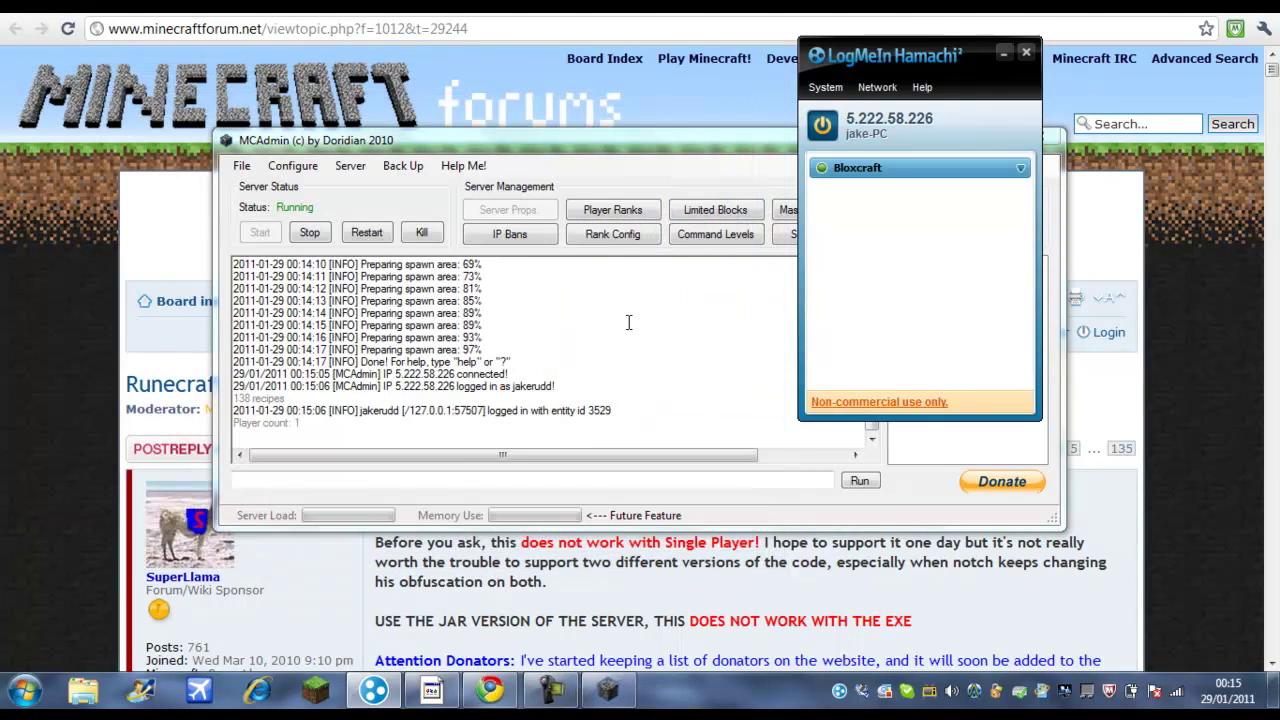
# Step: Switch to MCAdmin, review the server log, and save the server world
pyautogui.click(581, 364)
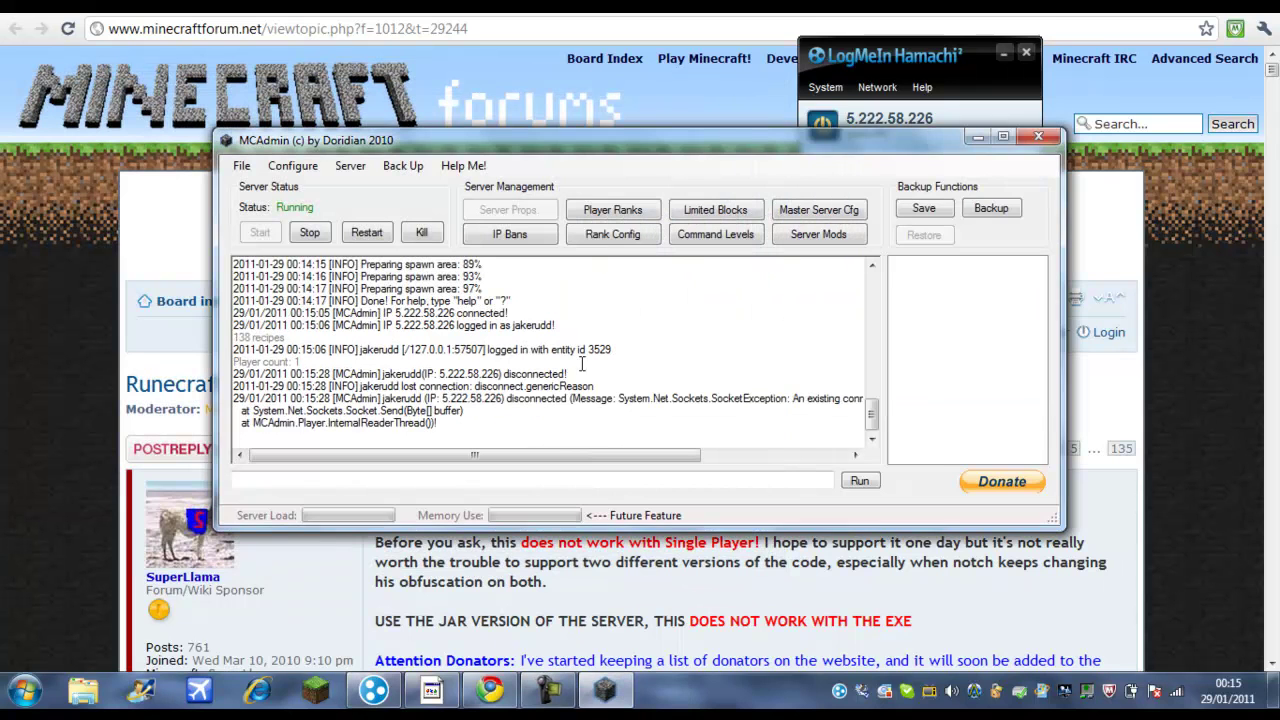
pyautogui.moveTo(871, 413); pyautogui.dragTo(871, 343)
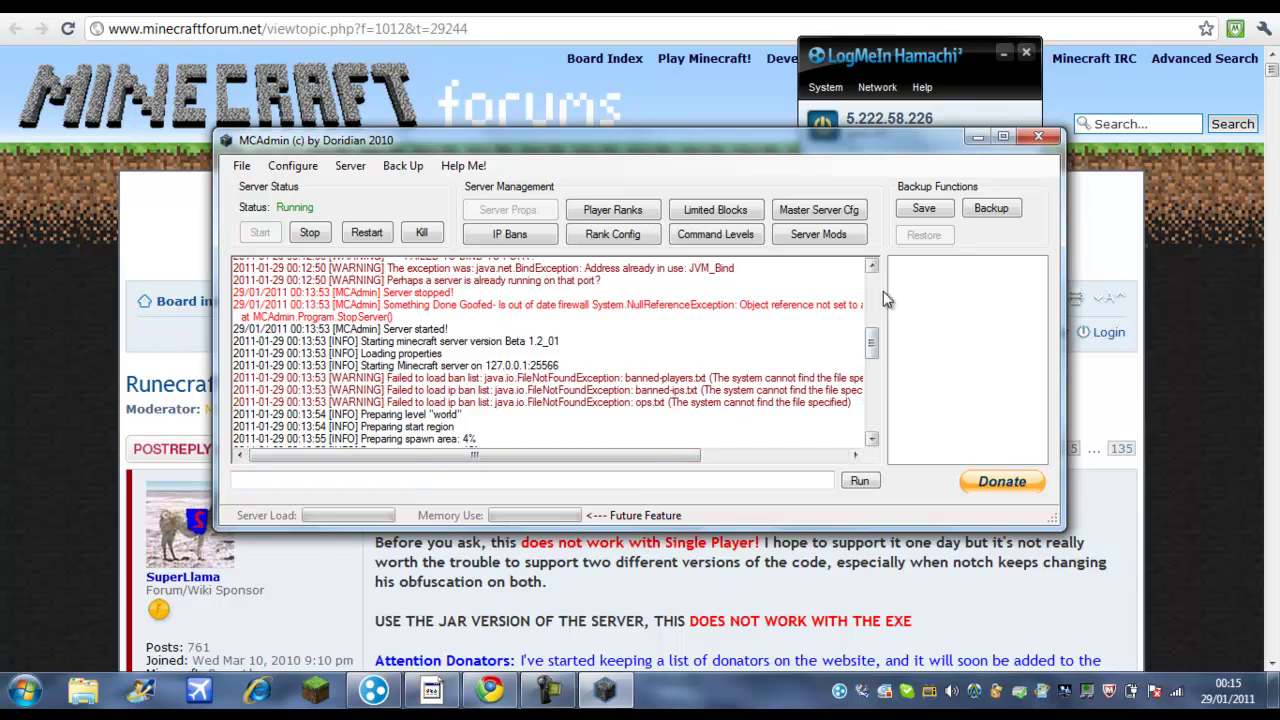
pyautogui.moveTo(871, 345); pyautogui.dragTo(886, 457)
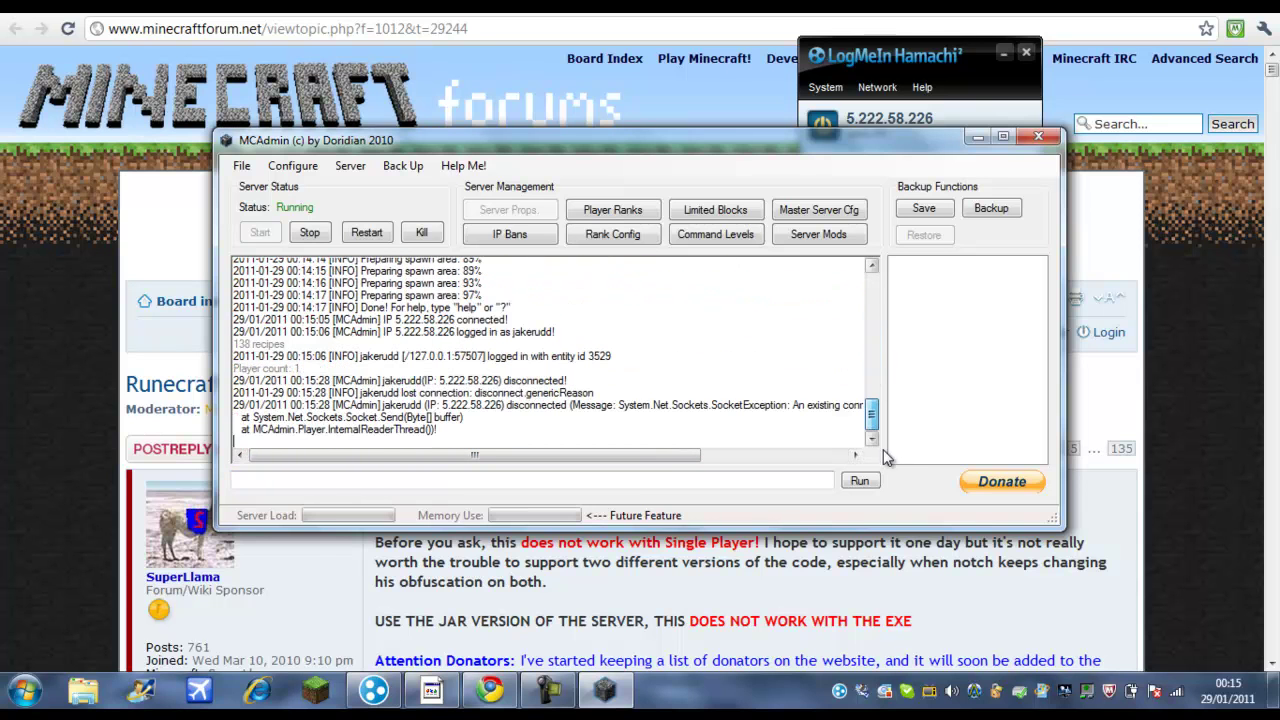
pyautogui.click(923, 214)
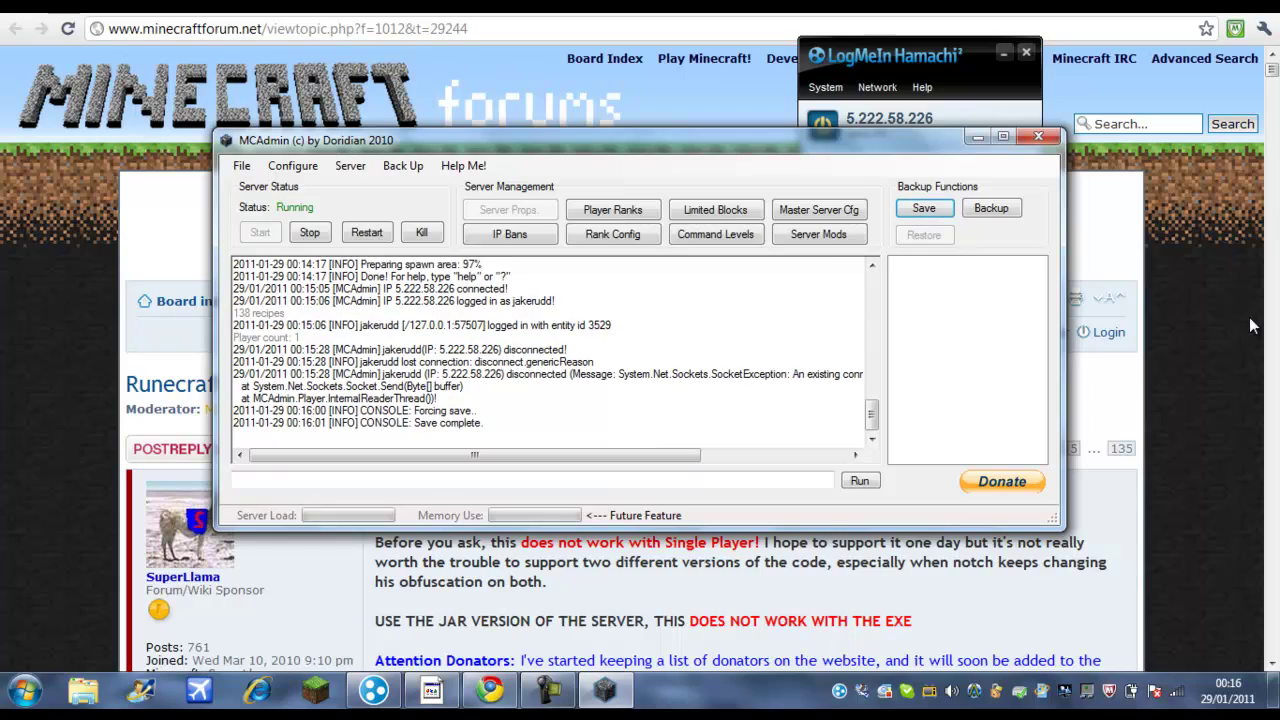
# Step: Switch to the Runecraft forum topic in the browser and examine its World runes section
pyautogui.click(1273, 74)
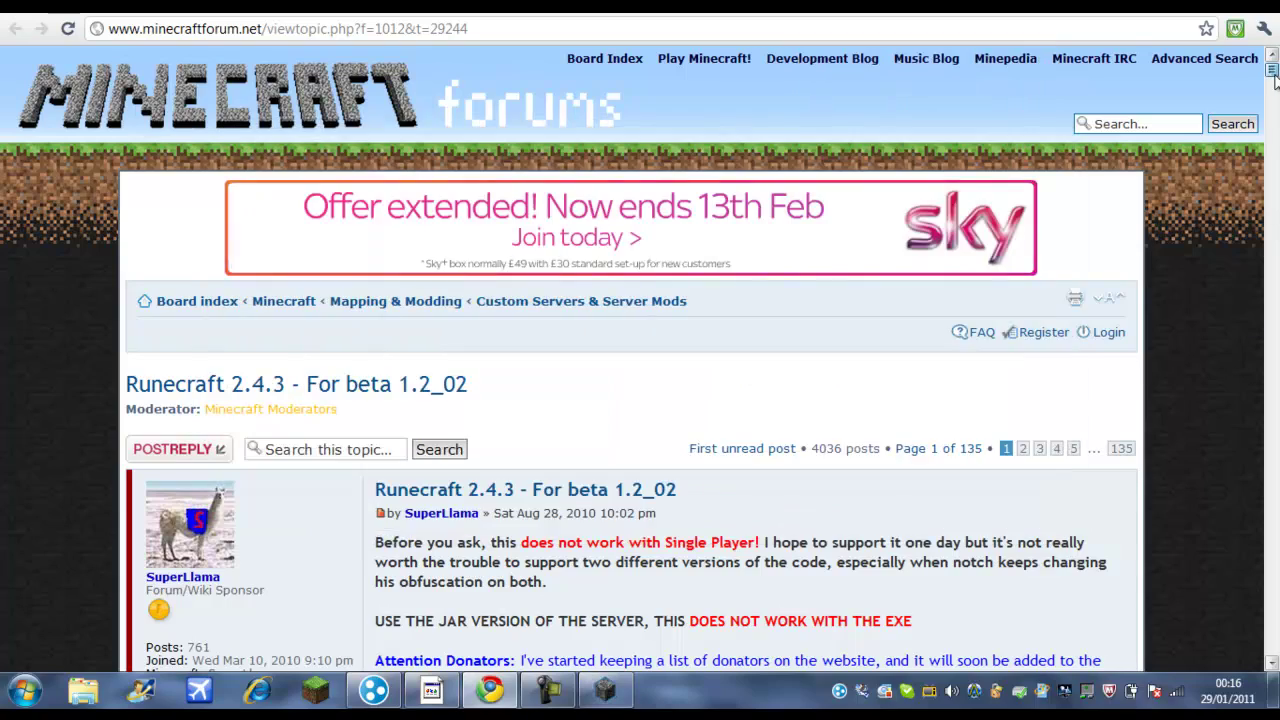
pyautogui.moveTo(1273, 74); pyautogui.dragTo(1274, 150)
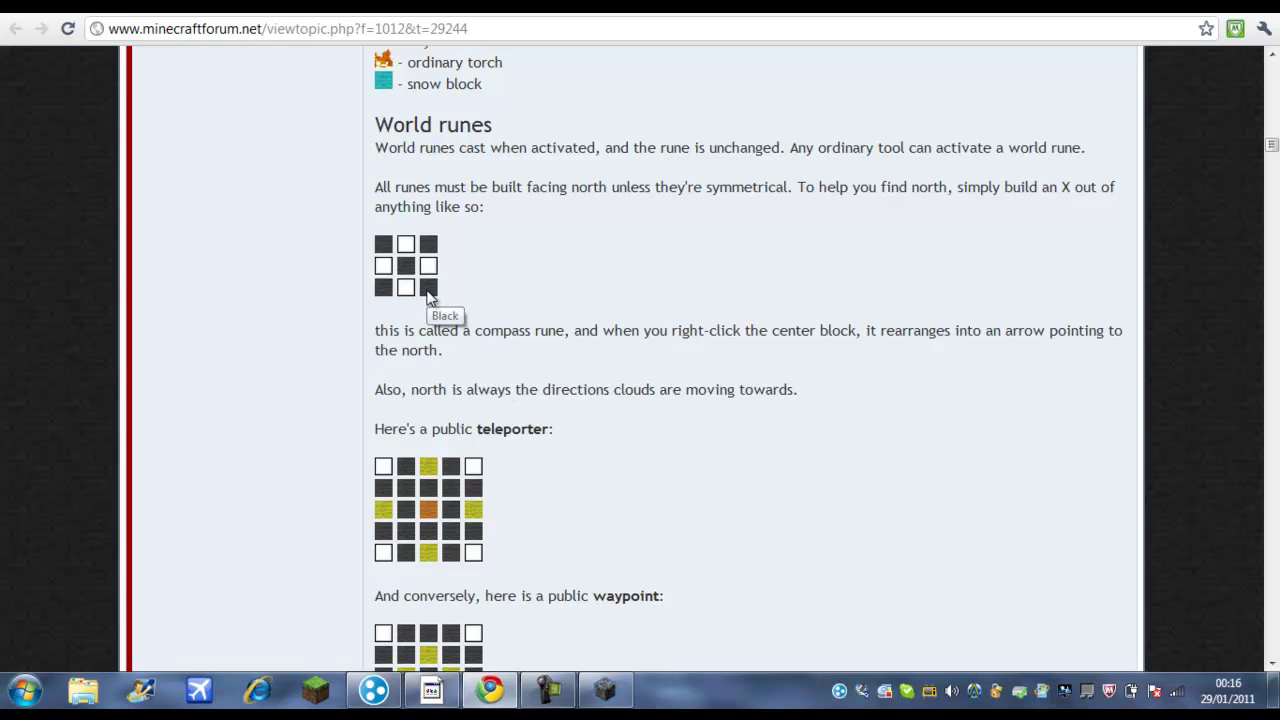
# Step: Switch to MCAdmin, save the world once more, and shut down the server and its MCAdmin window
pyautogui.click(607, 691)
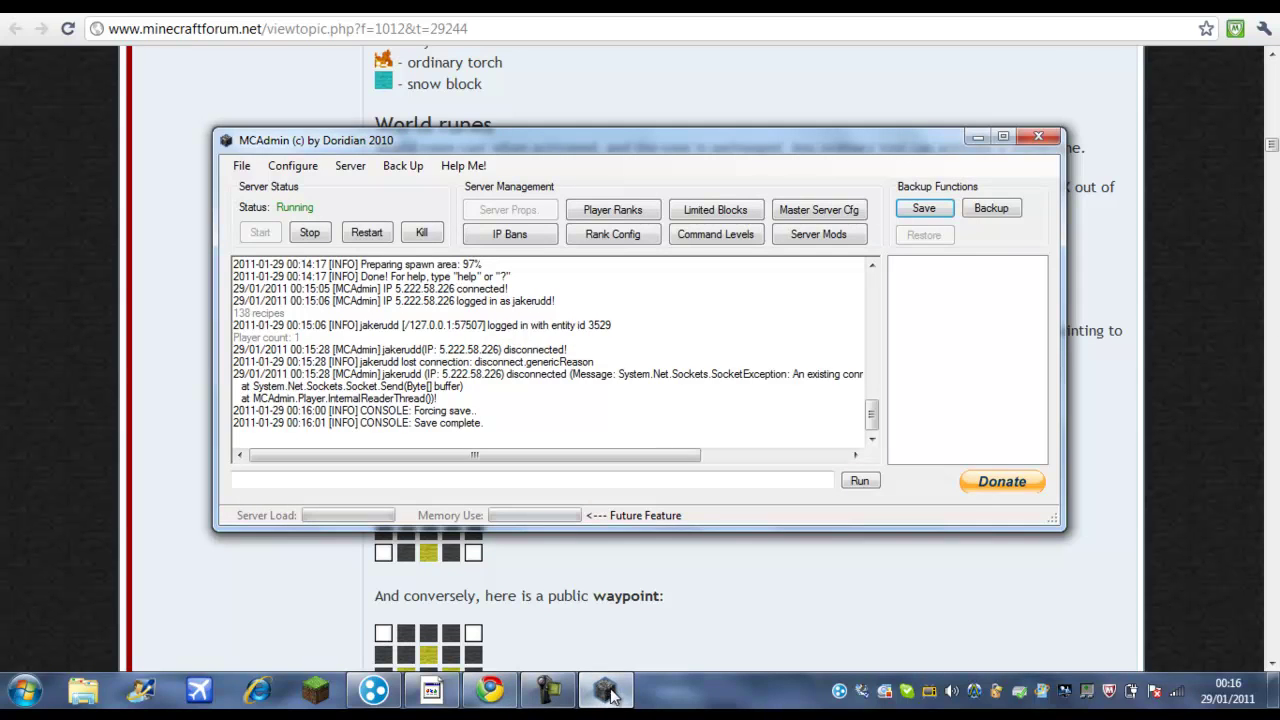
pyautogui.click(935, 210)
pyautogui.click(320, 233)
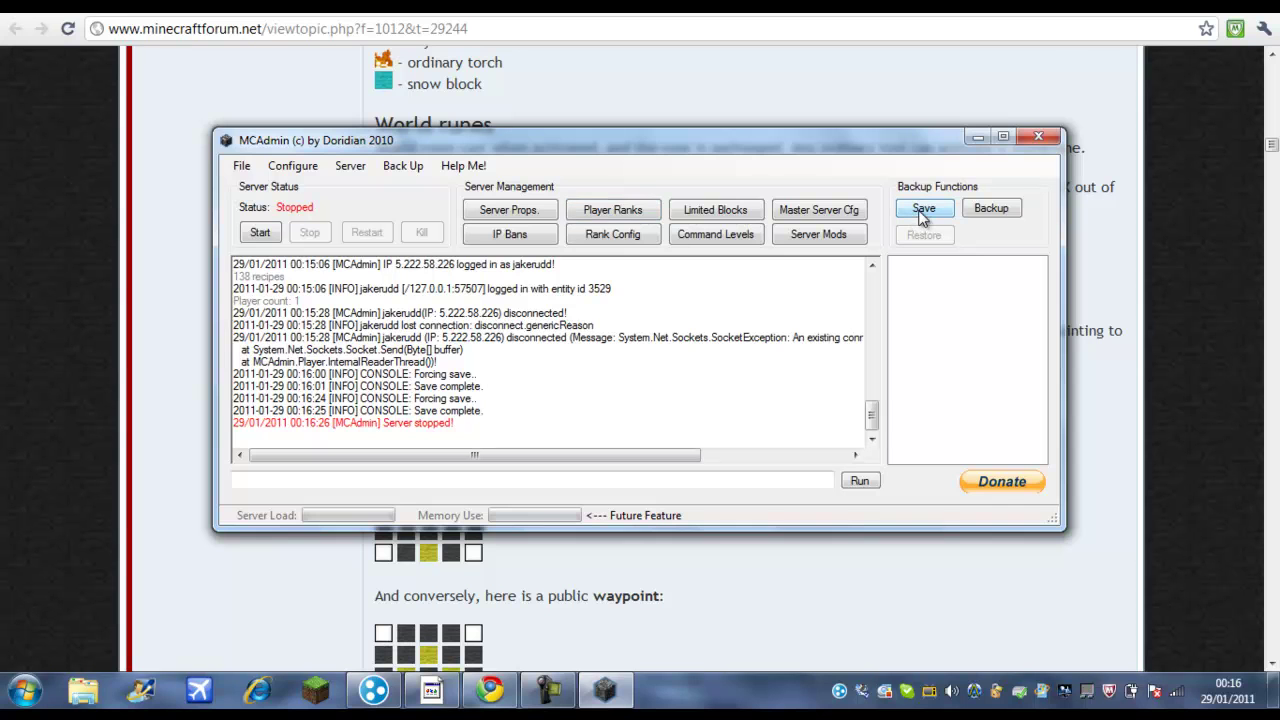
pyautogui.click(1040, 136)
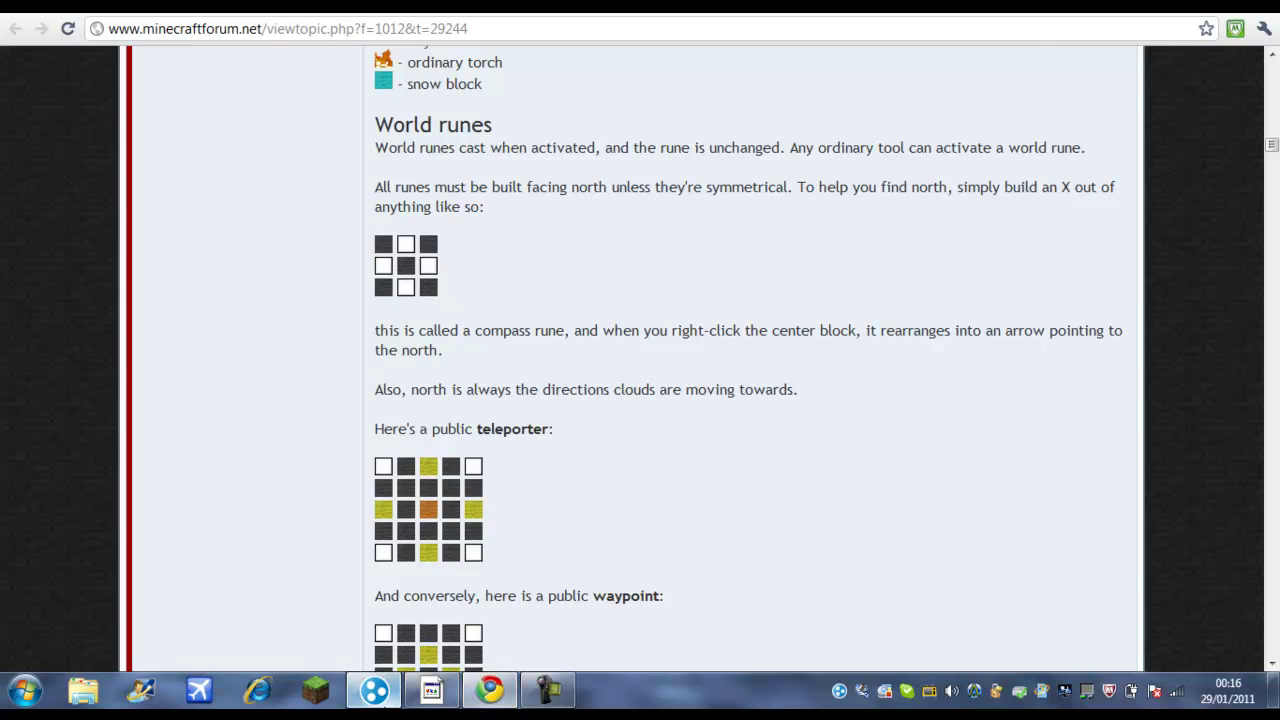
pyautogui.click(374, 692)
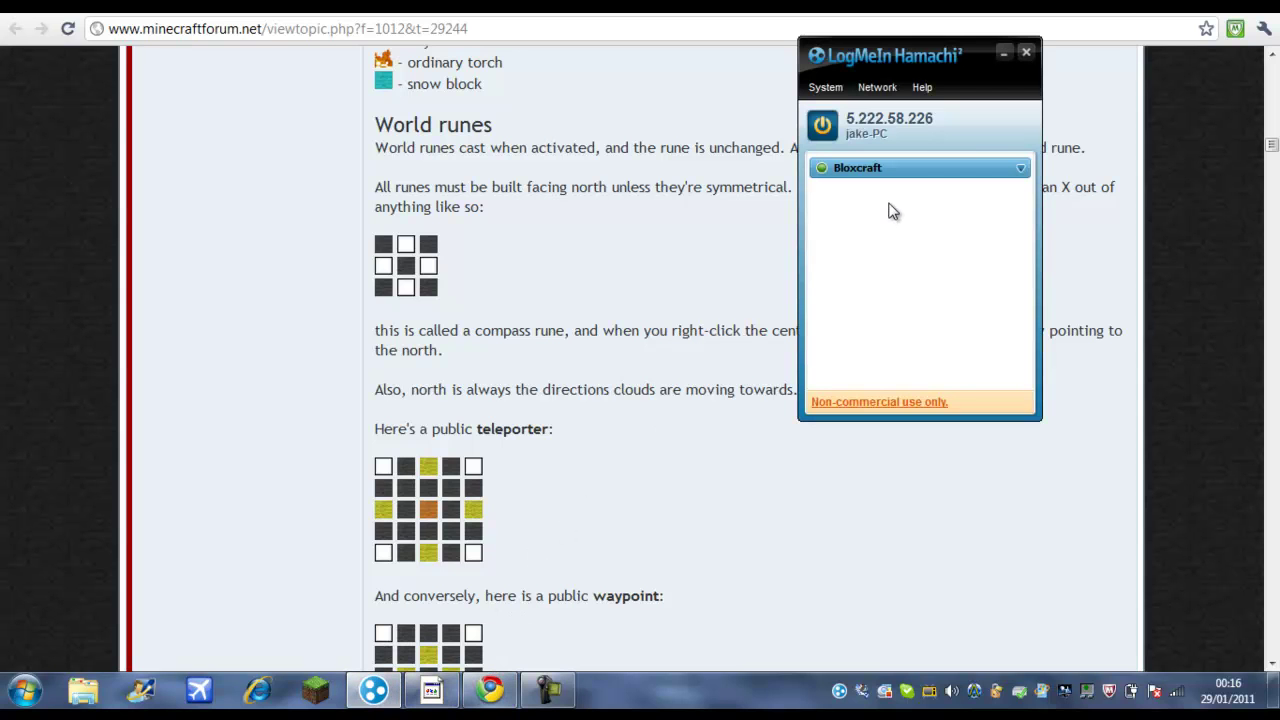
pyautogui.click(362, 702)
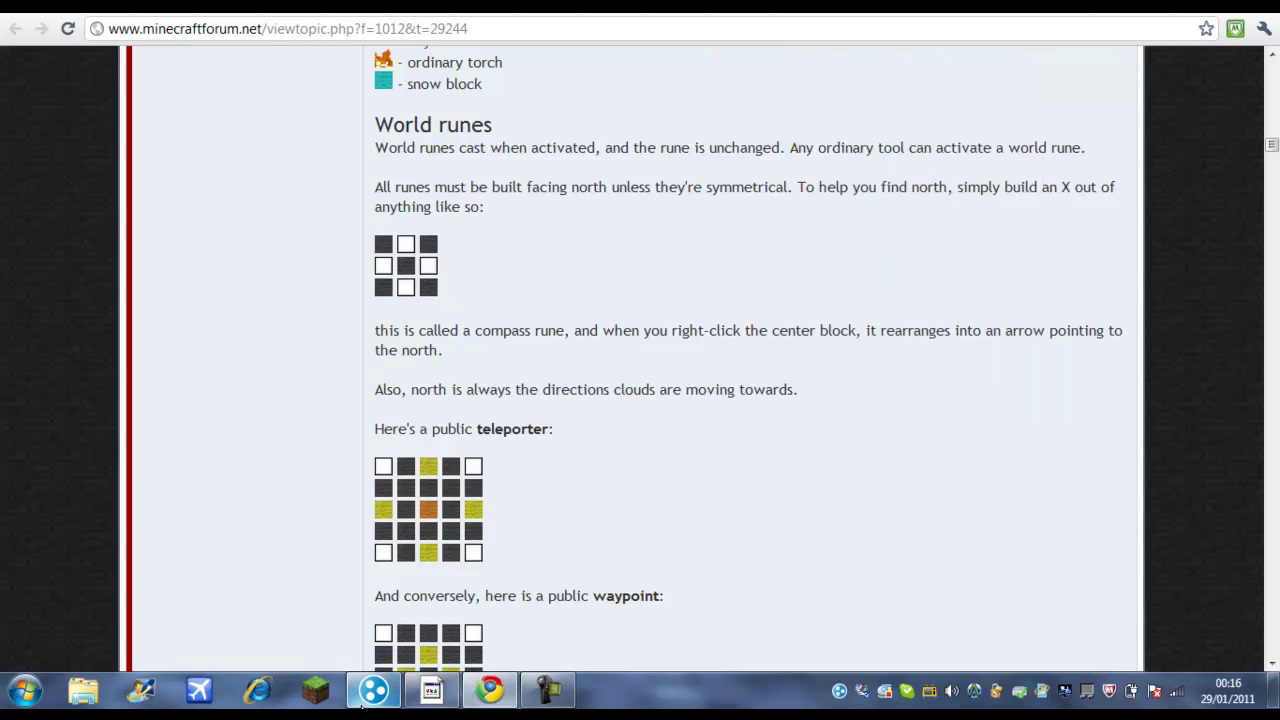